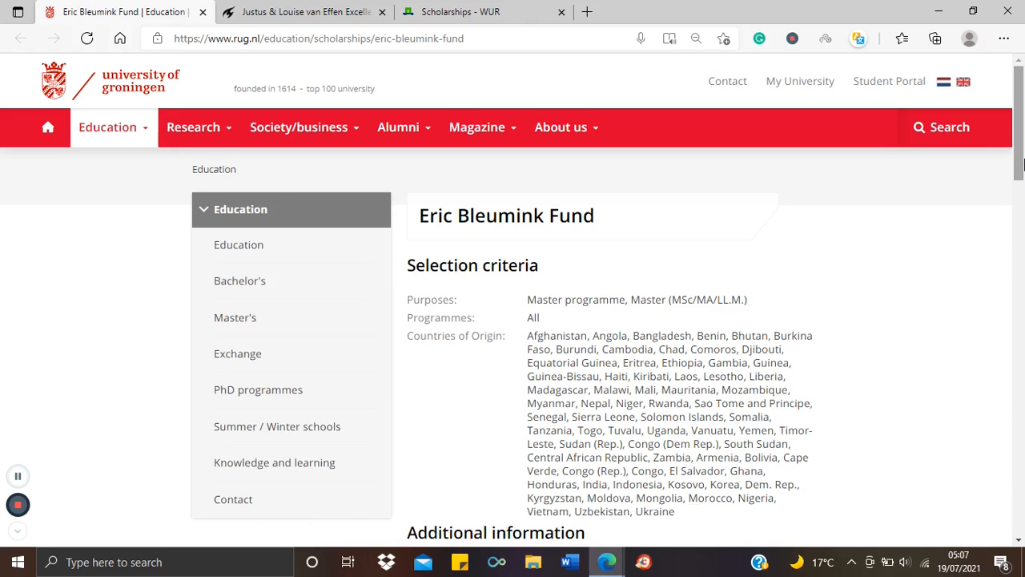
{"action": "left_click_drag", "start_coordinate": [1019, 164], "coordinate": [1020, 151]}
{"action": "left_click_drag", "start_coordinate": [1019, 150], "coordinate": [1021, 173]}
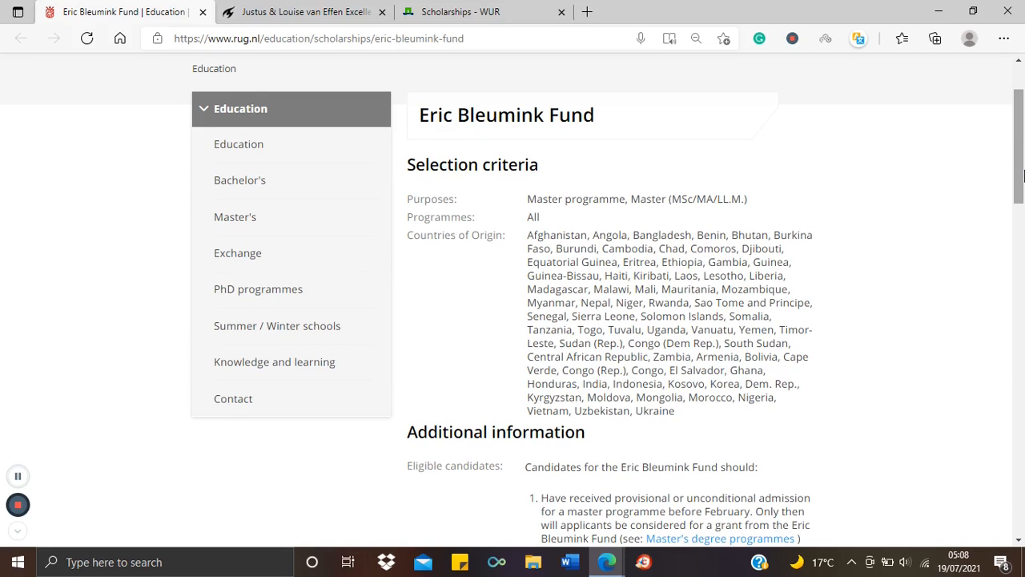
{"action": "left_click_drag", "start_coordinate": [1021, 172], "coordinate": [1020, 195]}
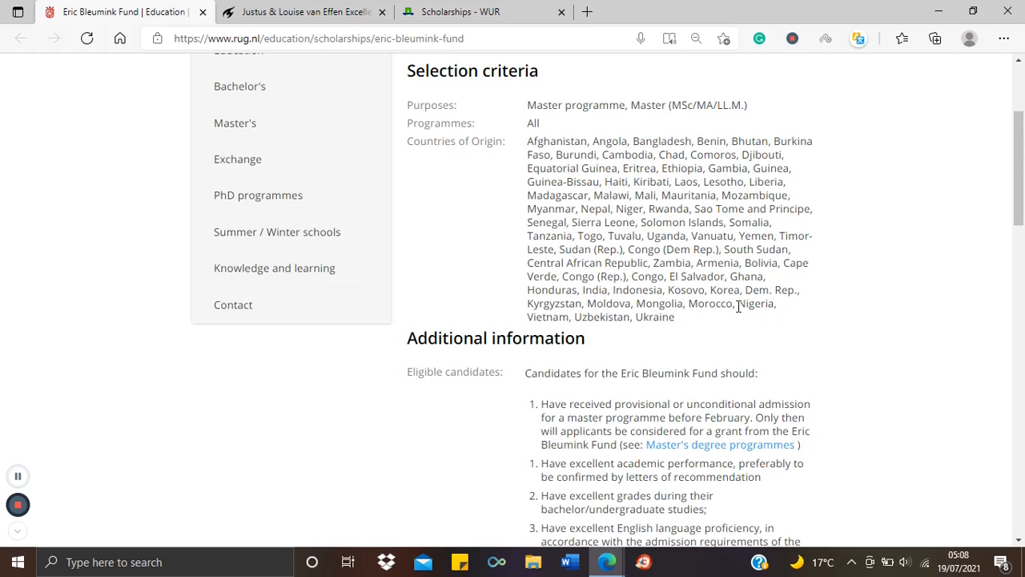
Step: Mark Nigeria, Senegal, Nepal and Haiti in the fund's list of eligible countries
{"action": "left_click_drag", "start_coordinate": [738, 304], "coordinate": [777, 304]}
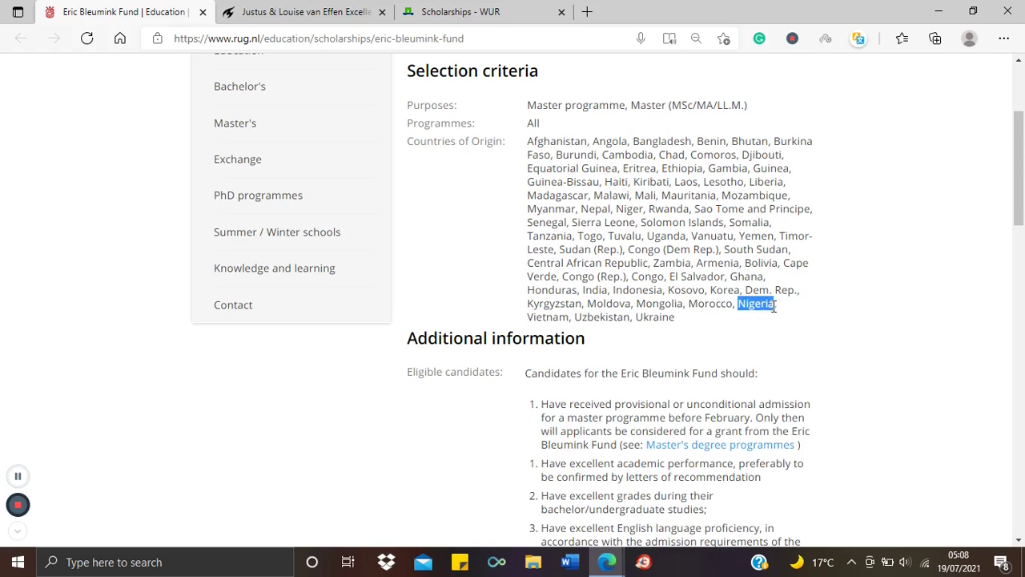
{"action": "left_click", "coordinate": [849, 288]}
{"action": "left_click_drag", "start_coordinate": [565, 223], "coordinate": [529, 224]}
{"action": "double_click", "coordinate": [594, 209]}
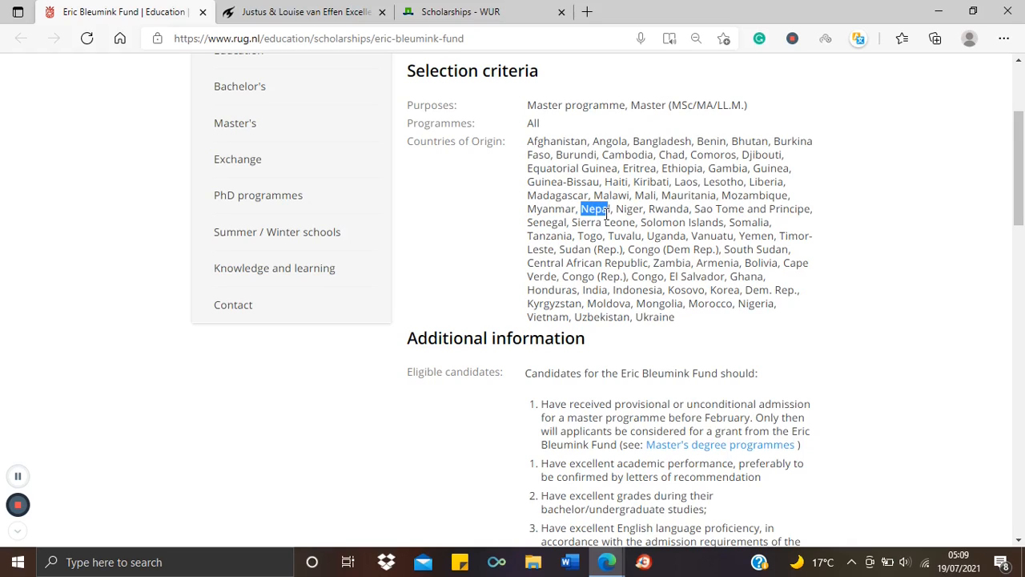
{"action": "left_click_drag", "start_coordinate": [629, 183], "coordinate": [606, 183]}
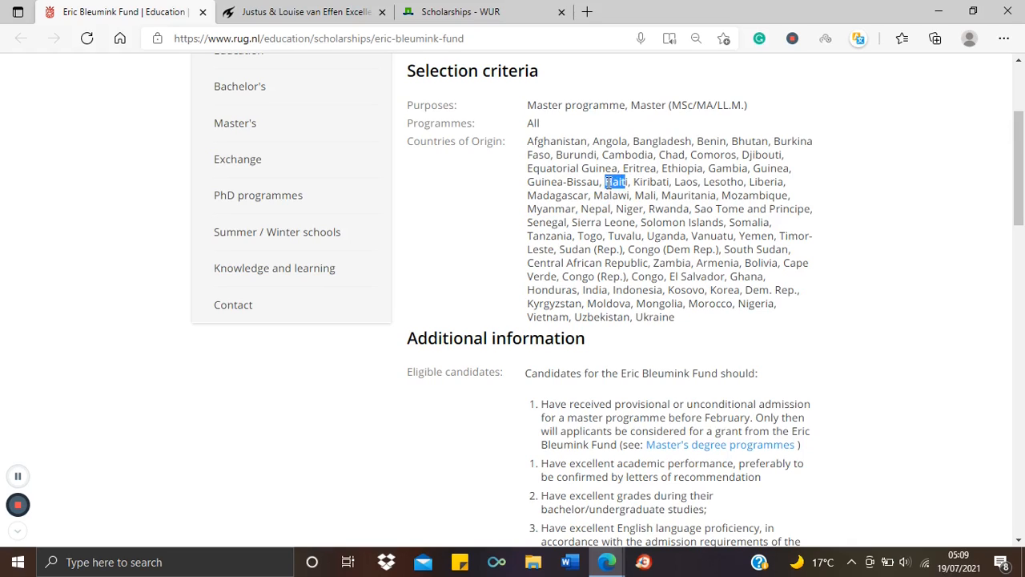
{"action": "left_click", "coordinate": [590, 198]}
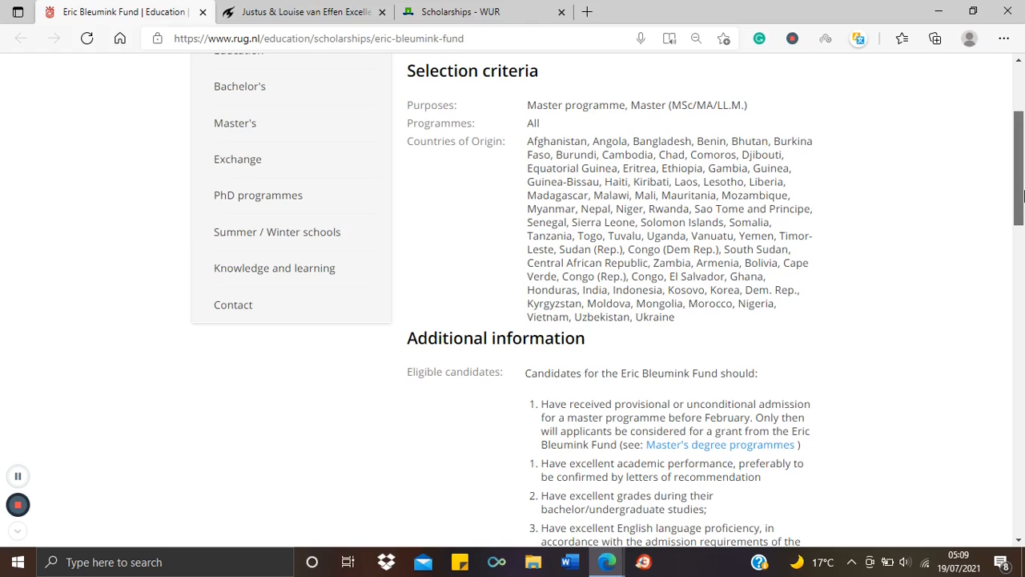
{"action": "left_click_drag", "start_coordinate": [1019, 168], "coordinate": [1019, 120]}
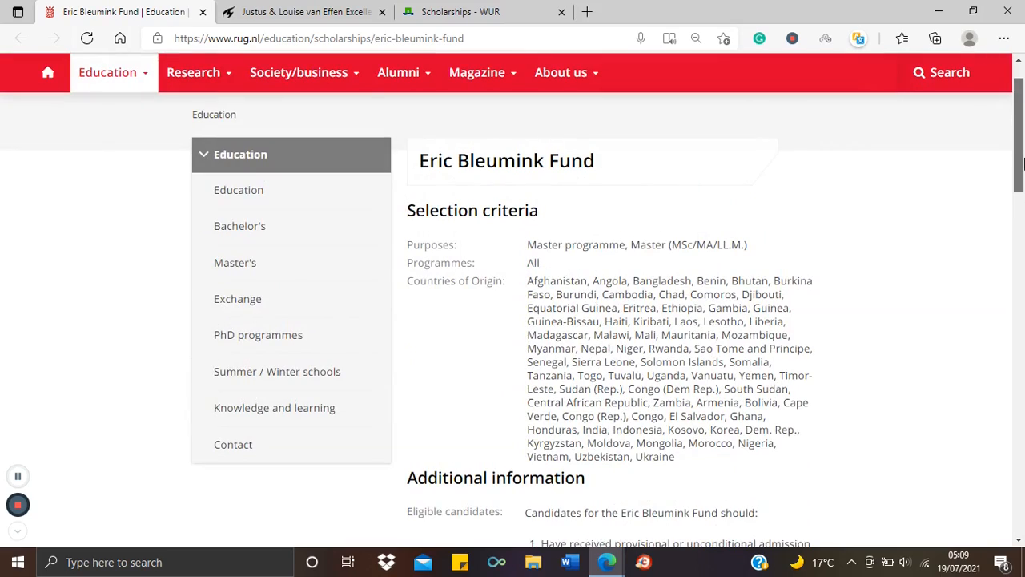
{"action": "left_click_drag", "start_coordinate": [1020, 165], "coordinate": [1020, 332]}
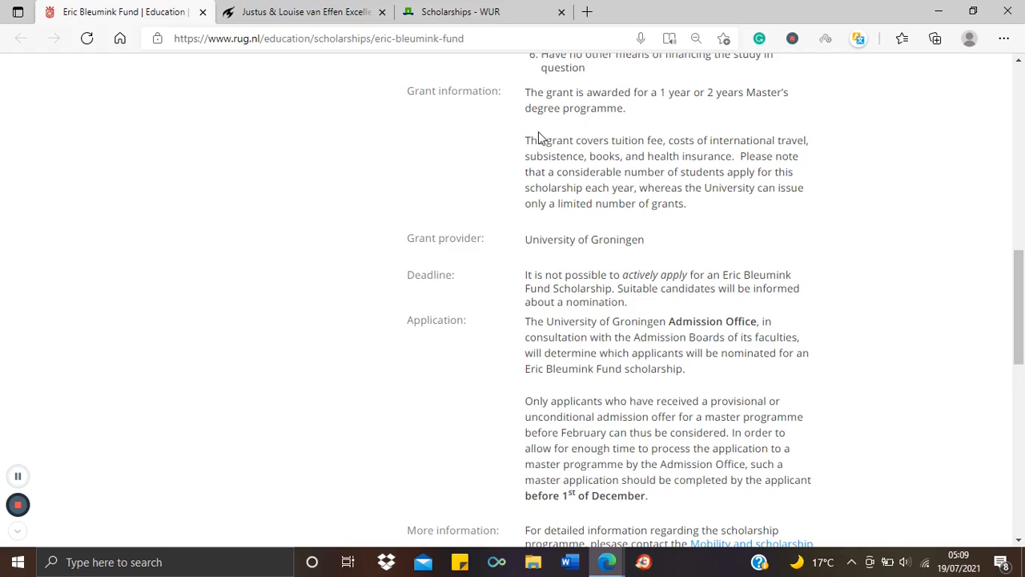
Step: Read what the grant covers, then open the Master's degree programmes link in a new tab
{"action": "mouse_move", "coordinate": [523, 144]}
{"action": "left_mouse_down"}
{"action": "mouse_move", "coordinate": [722, 152]}
{"action": "mouse_move", "coordinate": [587, 164]}
{"action": "mouse_move", "coordinate": [719, 160]}
{"action": "left_mouse_up"}
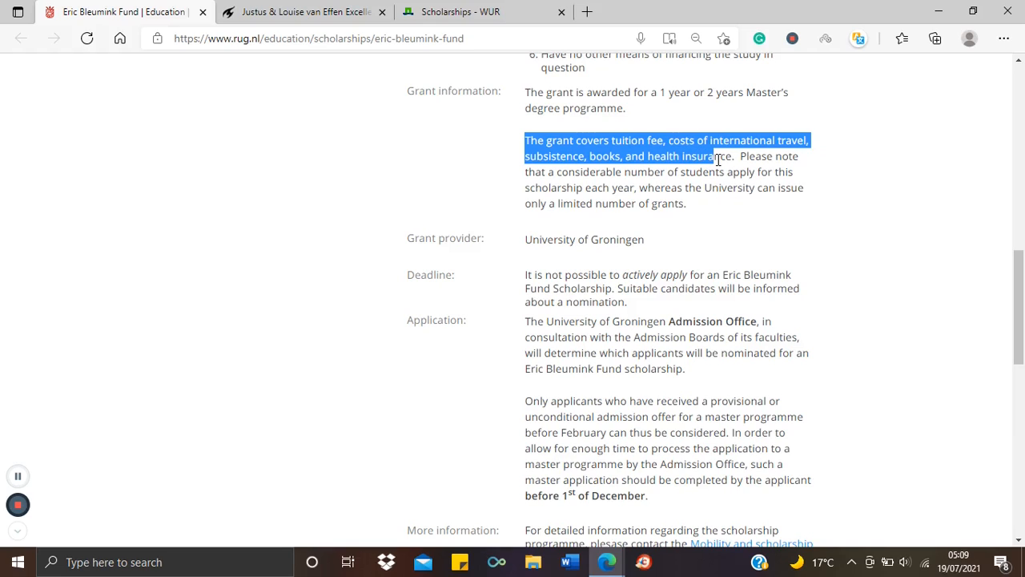
{"action": "left_click", "coordinate": [730, 196]}
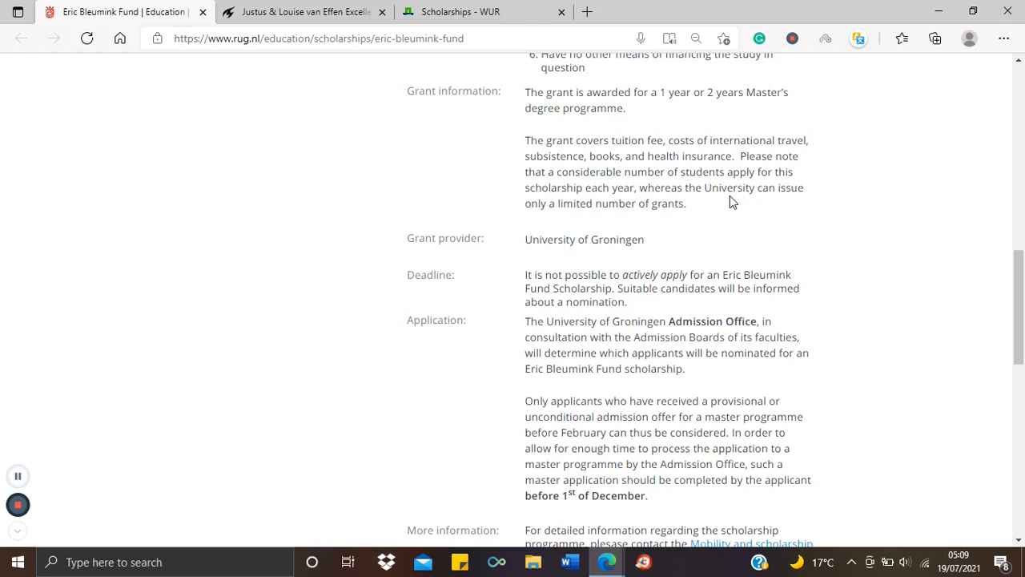
{"action": "left_click_drag", "start_coordinate": [1018, 357], "coordinate": [1021, 241]}
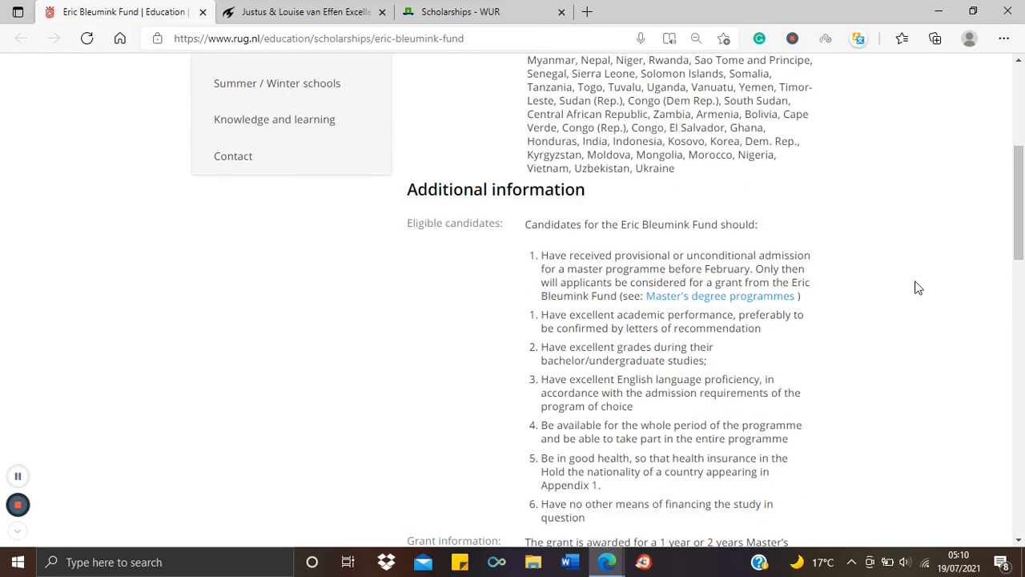
{"action": "right_click", "coordinate": [702, 298]}
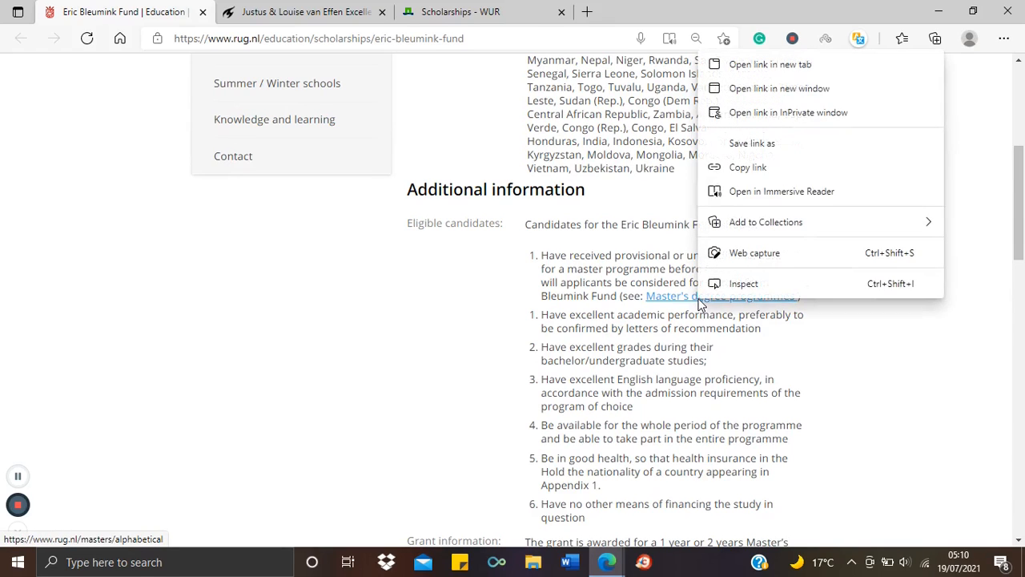
{"action": "left_click", "coordinate": [801, 64]}
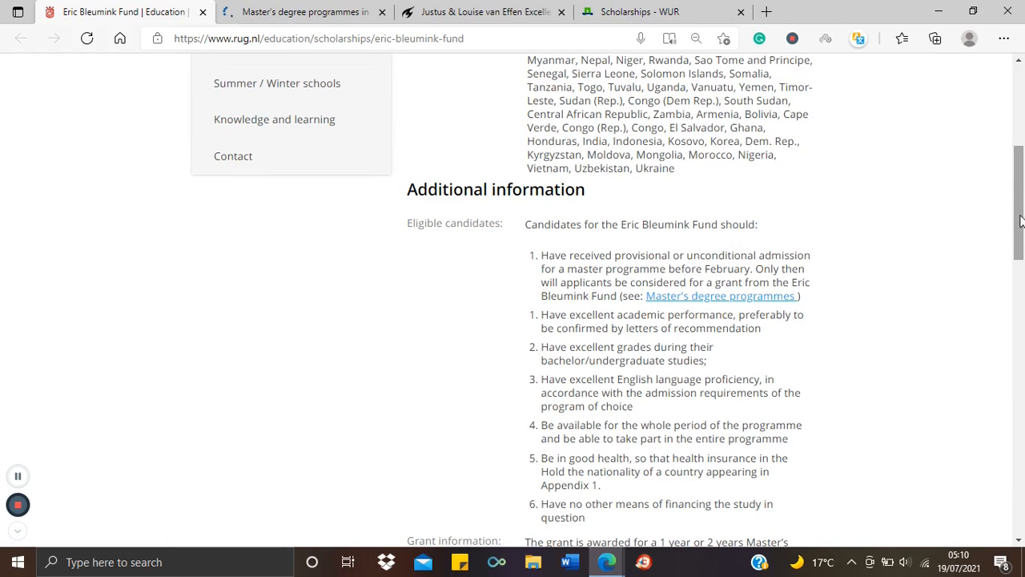
{"action": "left_click_drag", "start_coordinate": [1022, 223], "coordinate": [1021, 234]}
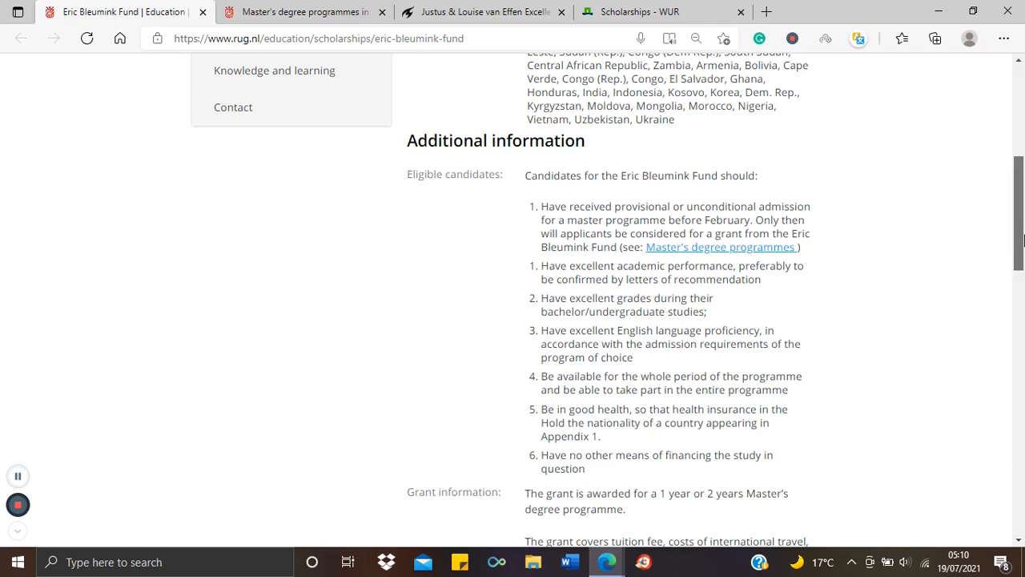
{"action": "left_click_drag", "start_coordinate": [1021, 236], "coordinate": [1022, 248]}
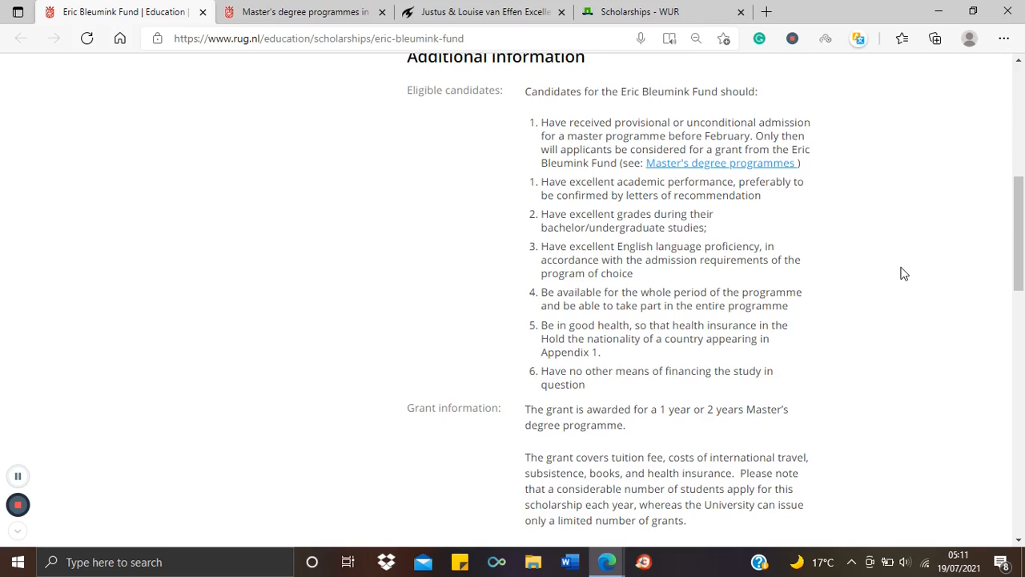
{"action": "mouse_move", "coordinate": [1022, 261]}
{"action": "left_mouse_down"}
{"action": "mouse_move", "coordinate": [1021, 152]}
{"action": "mouse_move", "coordinate": [1022, 337]}
{"action": "left_mouse_up"}
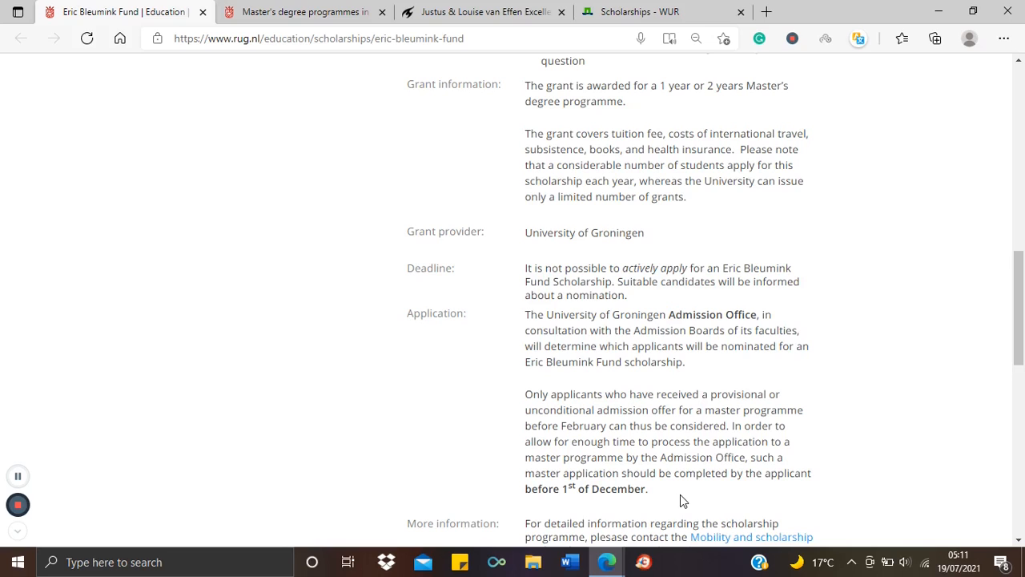
Step: Switch to the Master's degree programmes tab and browse the alphabetical list
{"action": "left_click", "coordinate": [274, 12]}
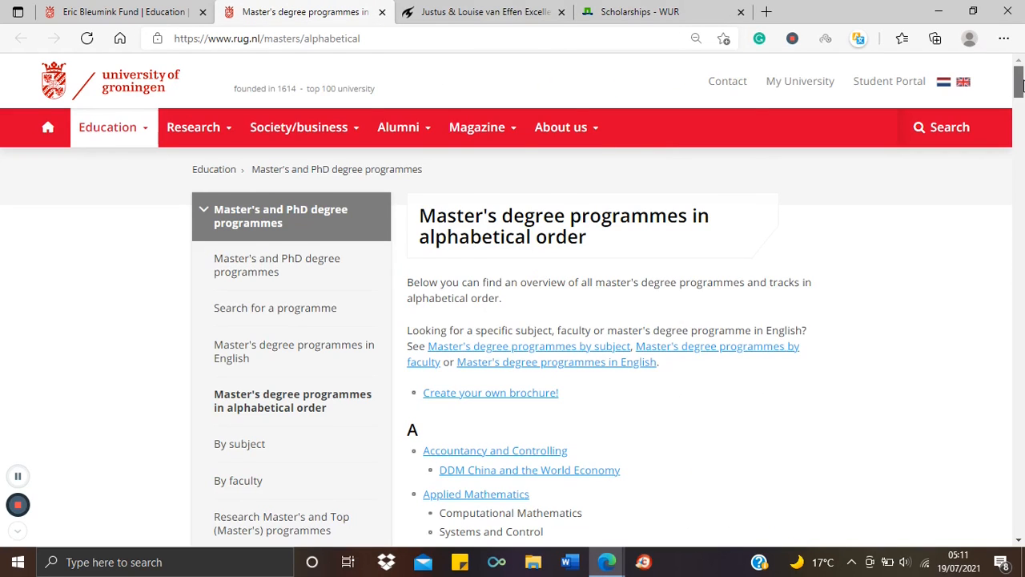
{"action": "left_click_drag", "start_coordinate": [1020, 80], "coordinate": [1019, 319]}
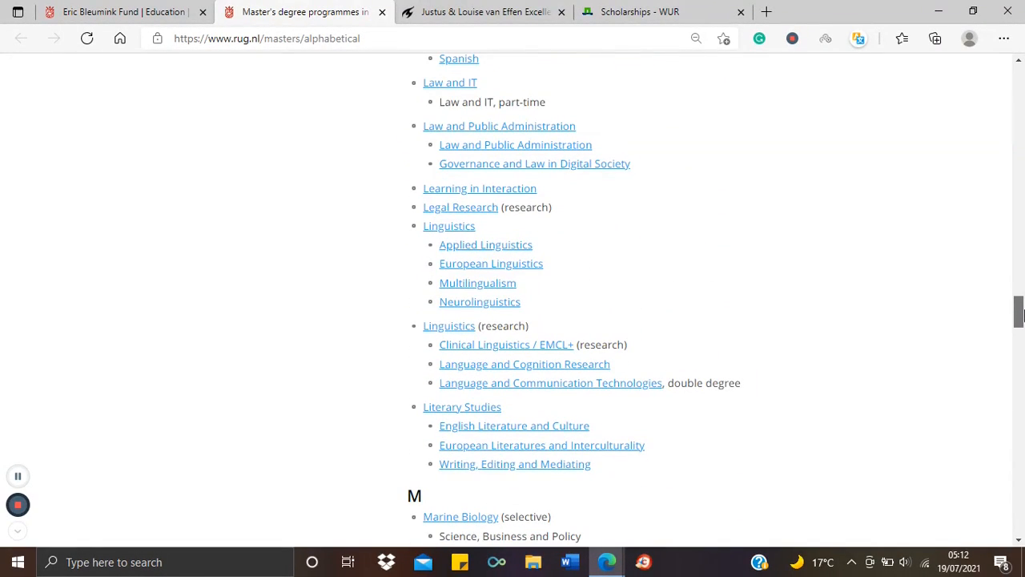
{"action": "left_click_drag", "start_coordinate": [1019, 319], "coordinate": [1019, 409]}
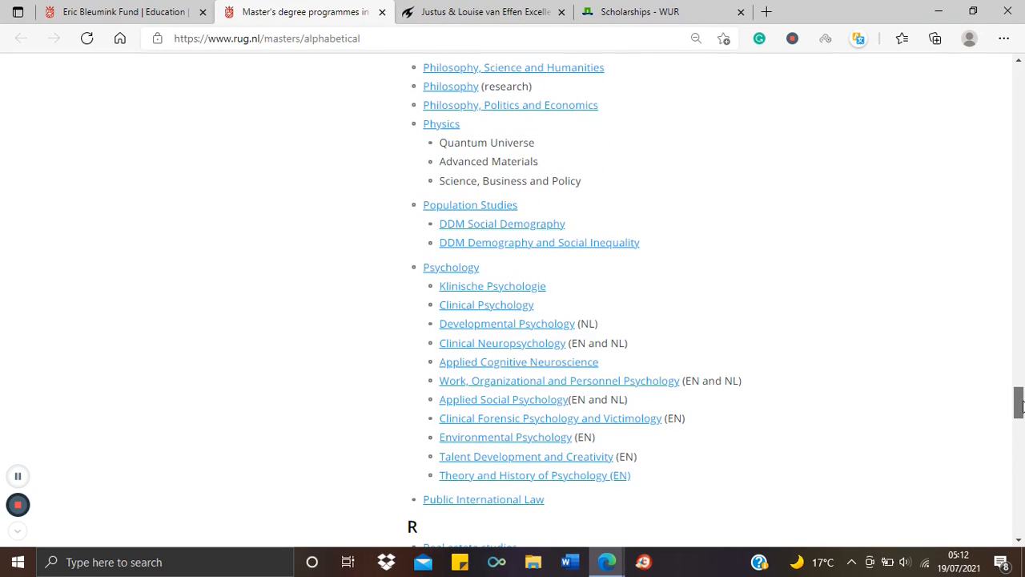
{"action": "left_click_drag", "start_coordinate": [1019, 409], "coordinate": [1019, 388]}
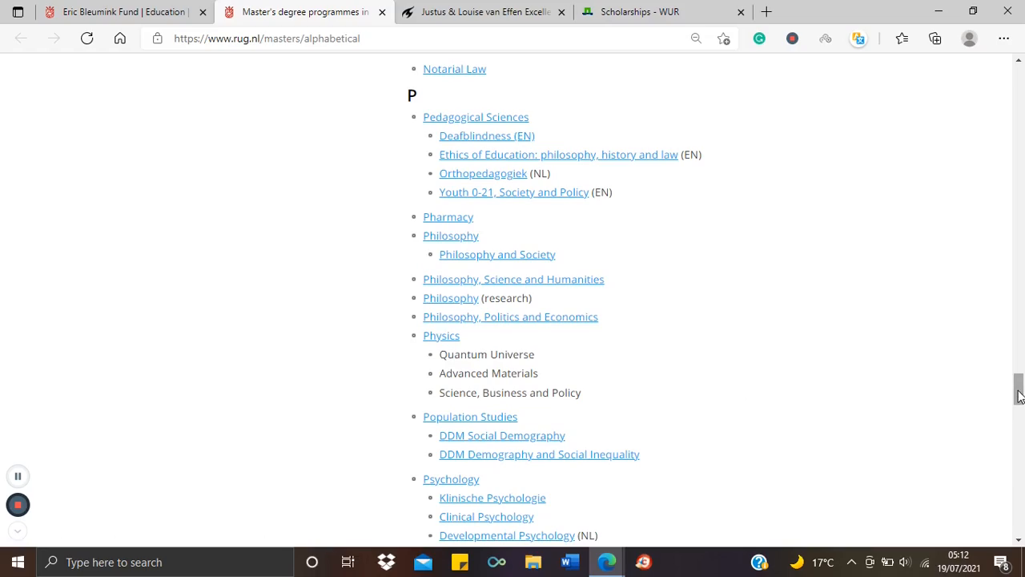
{"action": "mouse_move", "coordinate": [1019, 393]}
{"action": "left_mouse_down"}
{"action": "mouse_move", "coordinate": [1020, 440]}
{"action": "mouse_move", "coordinate": [1020, 96]}
{"action": "left_mouse_up"}
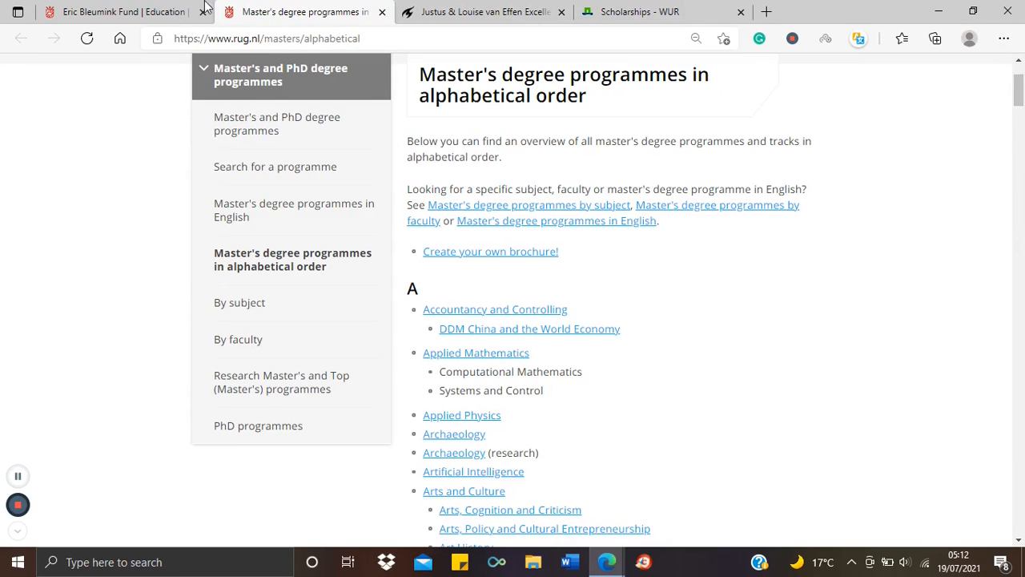
Step: Return to the Eric Bleumink Fund page and mark the Purposes and Programmes selection criteria
{"action": "left_click", "coordinate": [143, 11]}
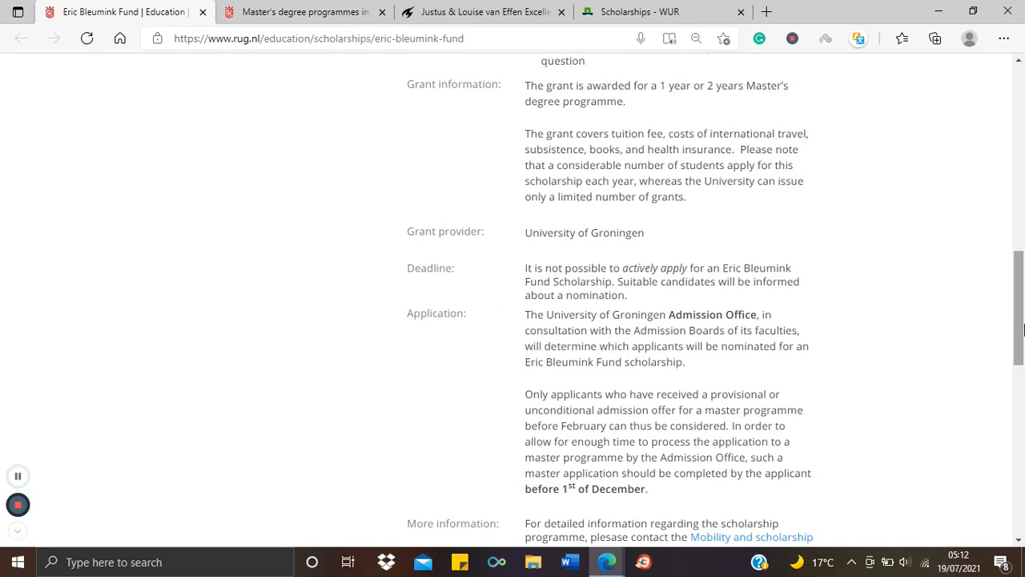
{"action": "left_click_drag", "start_coordinate": [1018, 326], "coordinate": [1019, 185]}
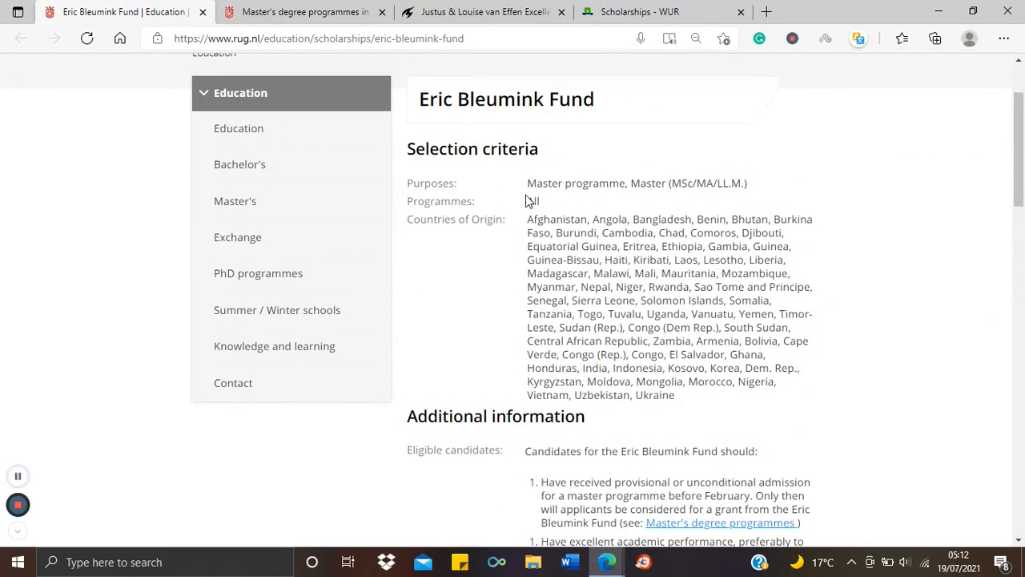
{"action": "left_click_drag", "start_coordinate": [528, 183], "coordinate": [561, 205]}
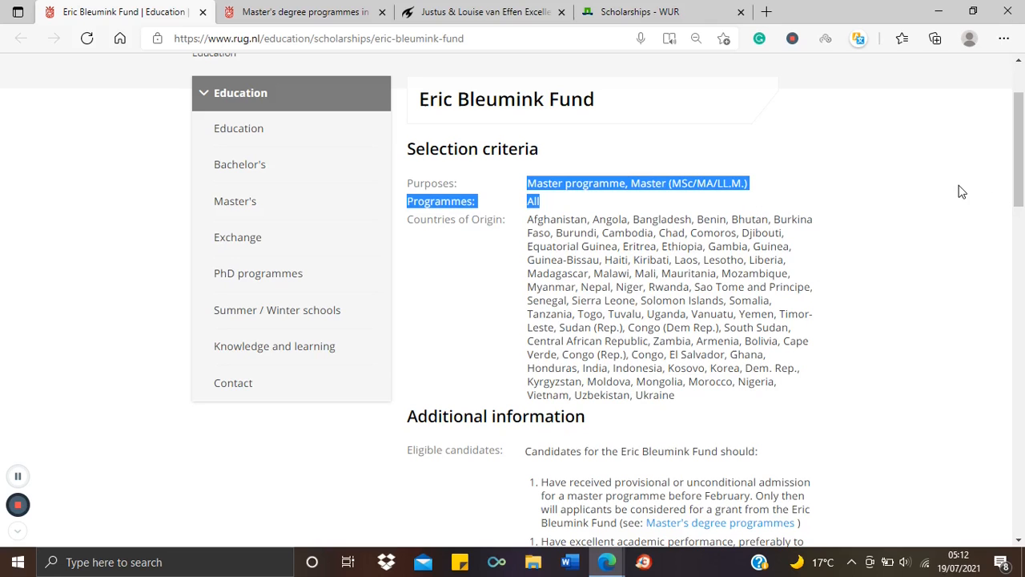
{"action": "left_click", "coordinate": [891, 195]}
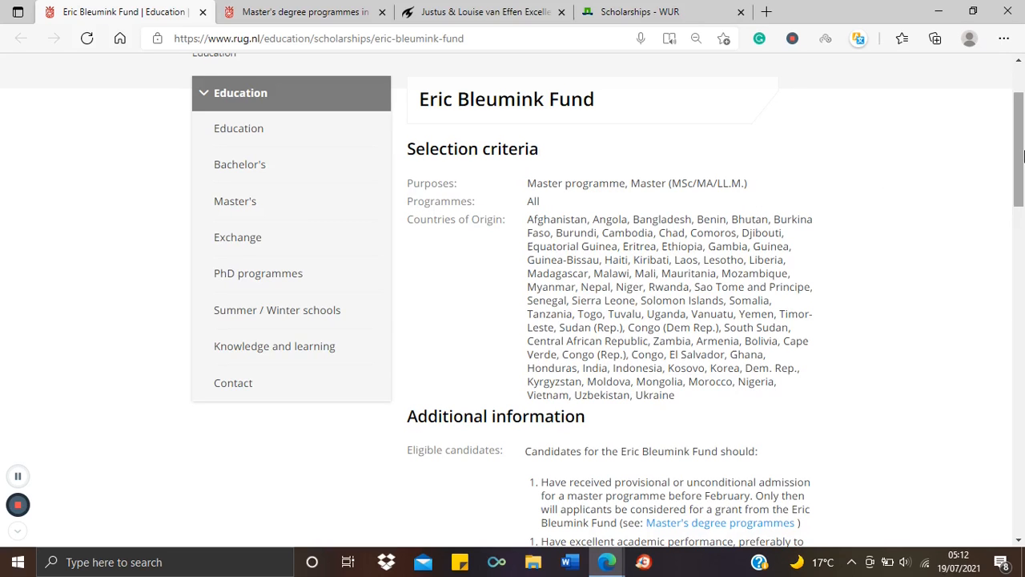
{"action": "mouse_move", "coordinate": [1019, 153]}
{"action": "left_mouse_down"}
{"action": "mouse_move", "coordinate": [1016, 261]}
{"action": "mouse_move", "coordinate": [1019, 224]}
{"action": "left_mouse_up"}
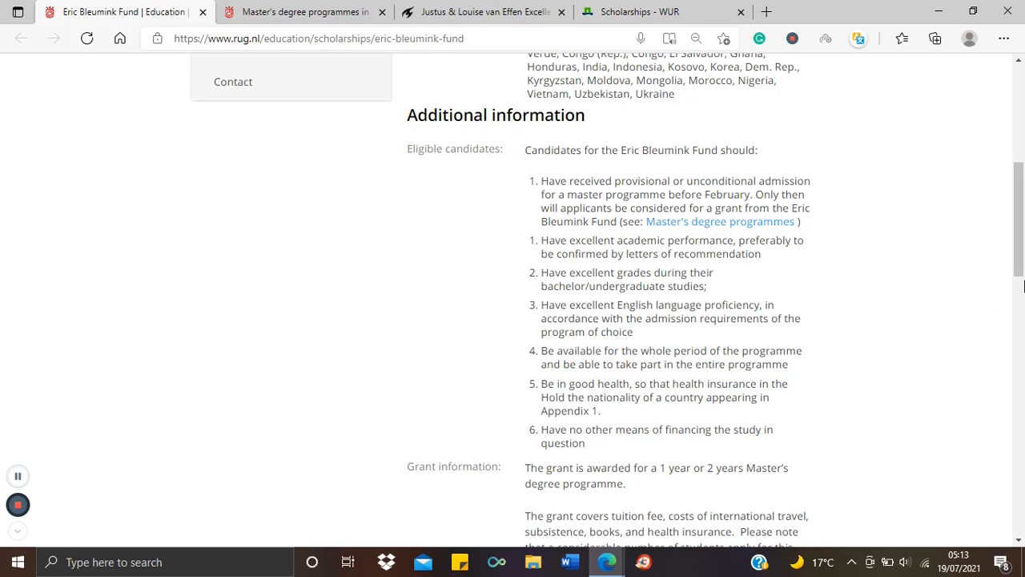
{"action": "left_click_drag", "start_coordinate": [1021, 256], "coordinate": [1022, 300]}
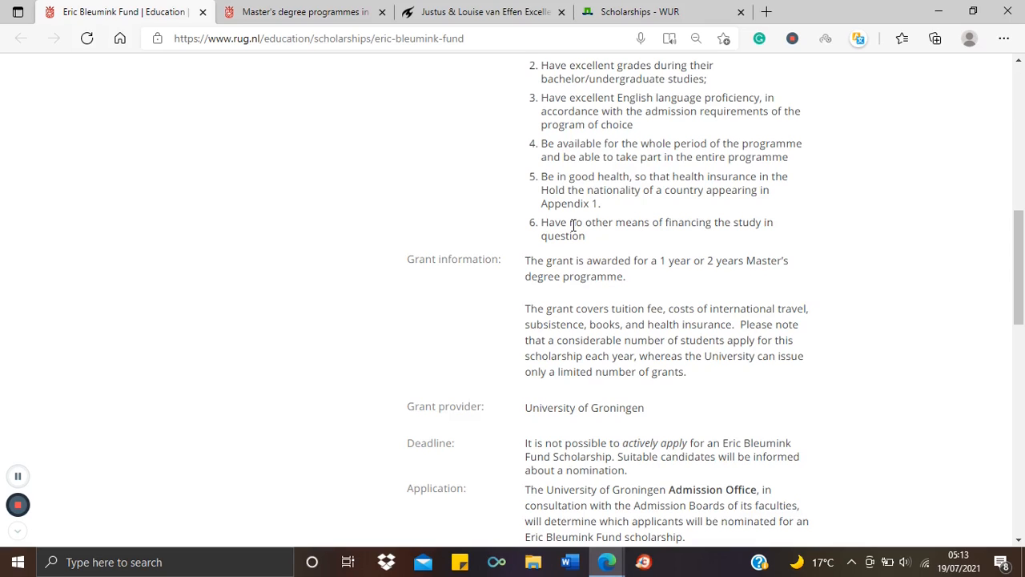
Step: Highlight the 'no other means of financing' candidate requirement, then continue to the Application section
{"action": "left_click_drag", "start_coordinate": [570, 225], "coordinate": [589, 236]}
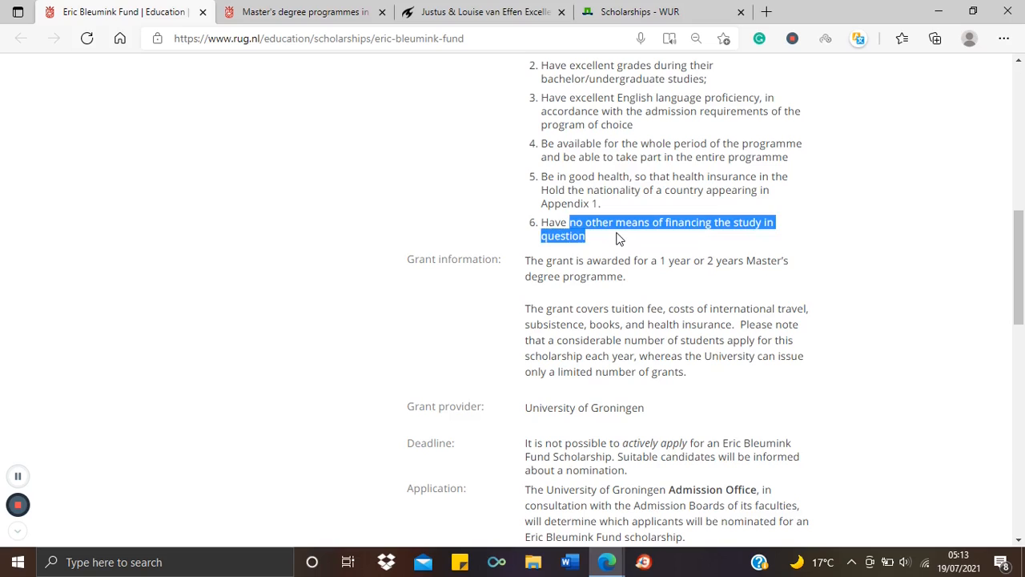
{"action": "left_click", "coordinate": [618, 237]}
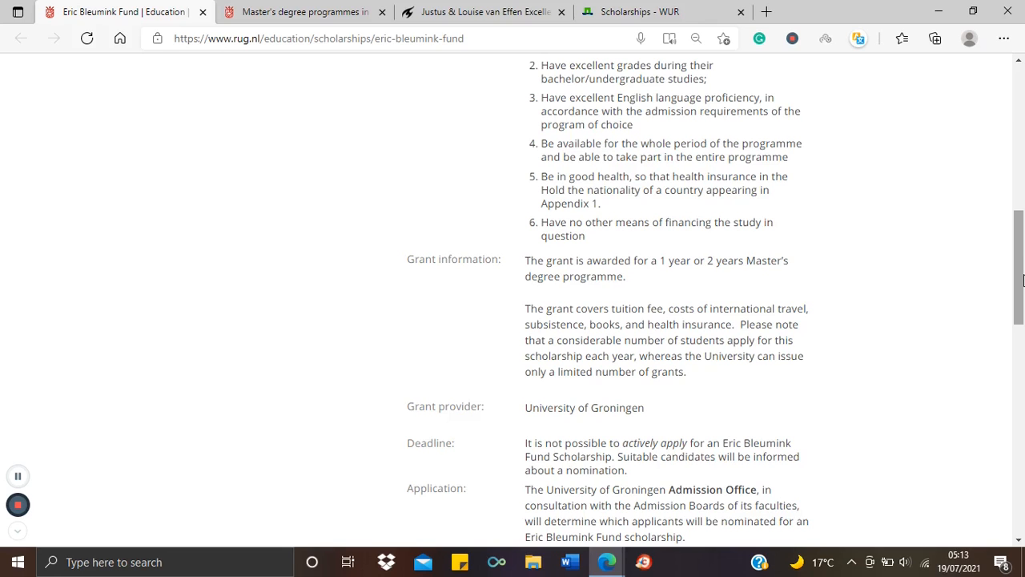
{"action": "left_click_drag", "start_coordinate": [1019, 273], "coordinate": [1019, 348]}
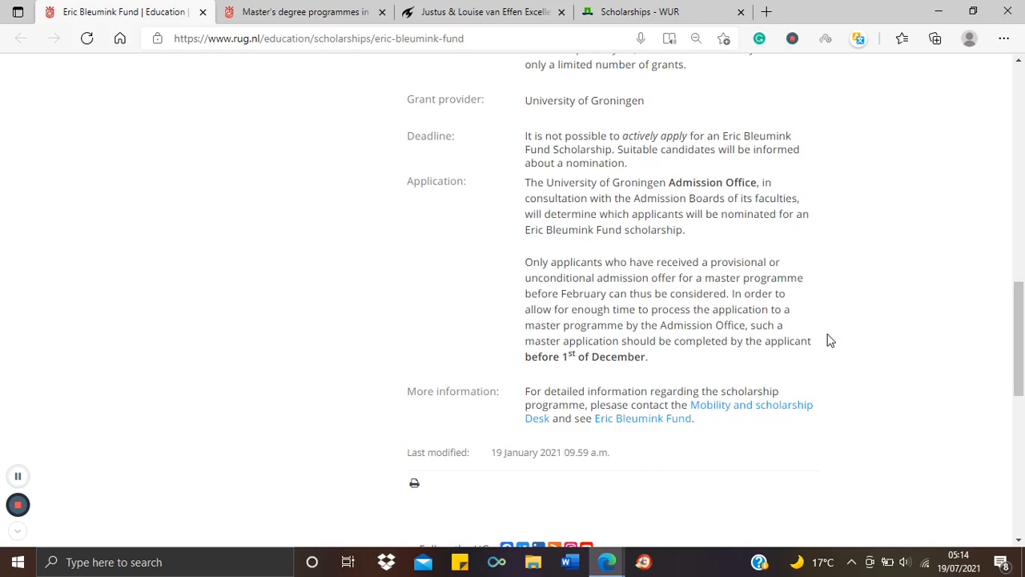
{"action": "left_click_drag", "start_coordinate": [1020, 357], "coordinate": [1020, 69]}
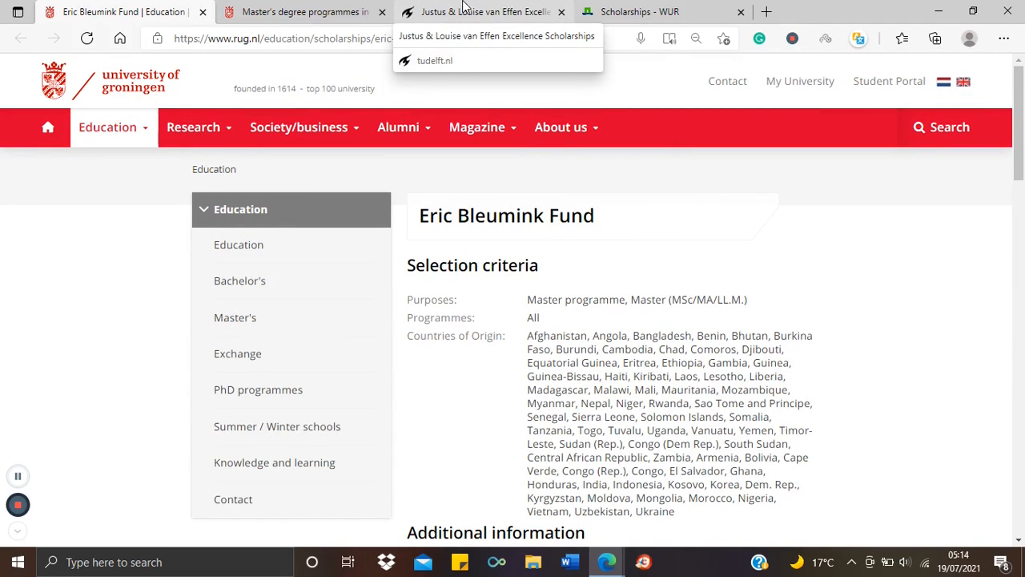
Step: Check the TU Delft van Effen scholarship's 1 December 2020 application deadline
{"action": "left_click", "coordinate": [464, 11]}
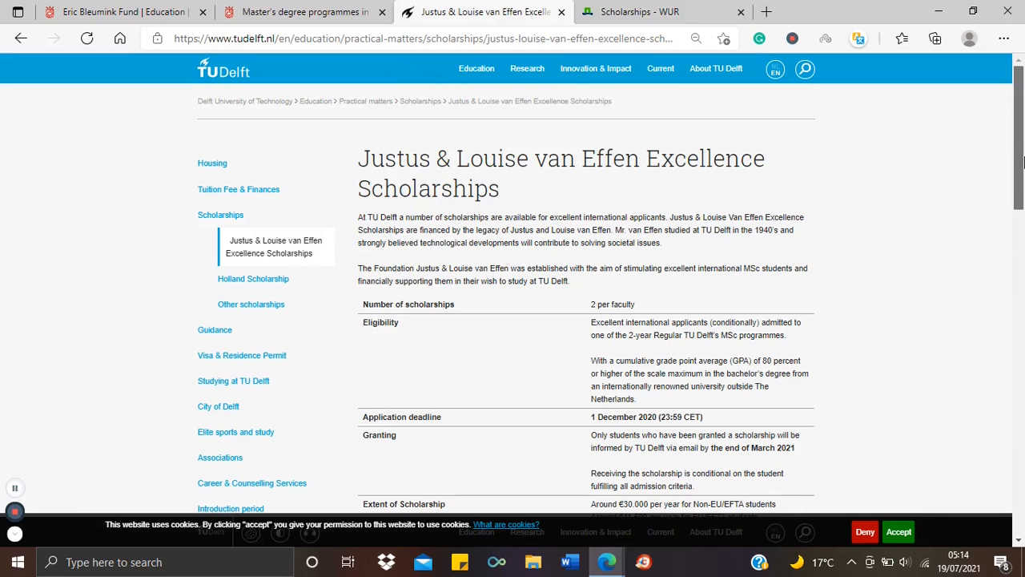
{"action": "mouse_move", "coordinate": [1021, 160]}
{"action": "left_mouse_down"}
{"action": "mouse_move", "coordinate": [1022, 232]}
{"action": "mouse_move", "coordinate": [1022, 152]}
{"action": "left_mouse_up"}
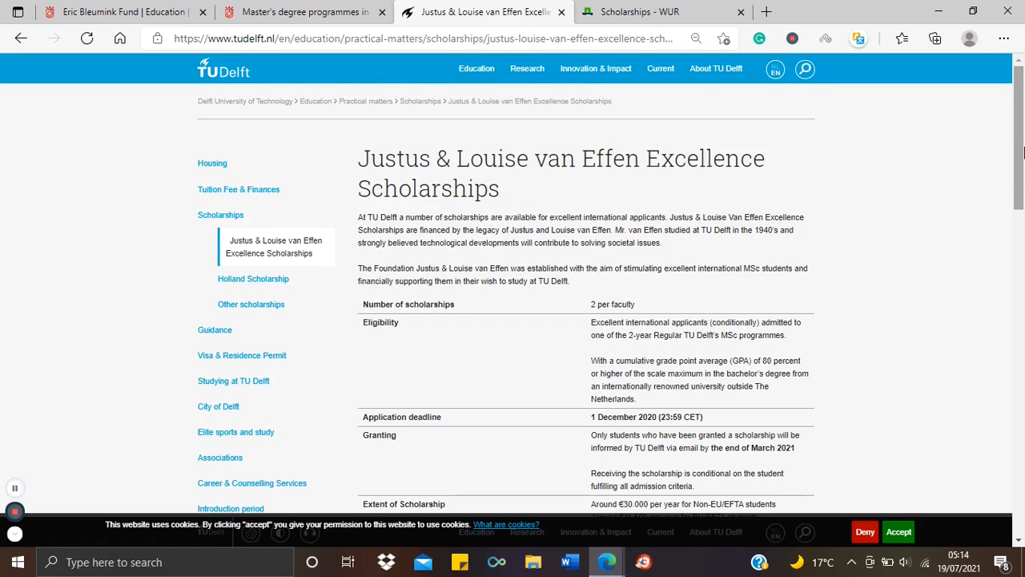
{"action": "left_click_drag", "start_coordinate": [1021, 152], "coordinate": [1021, 175]}
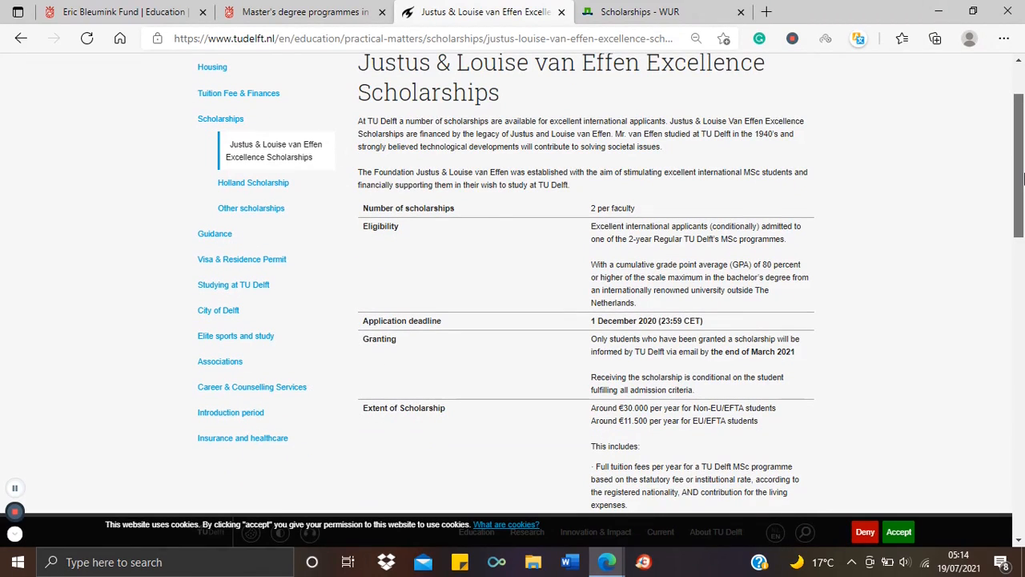
{"action": "left_click_drag", "start_coordinate": [1021, 175], "coordinate": [1022, 176]}
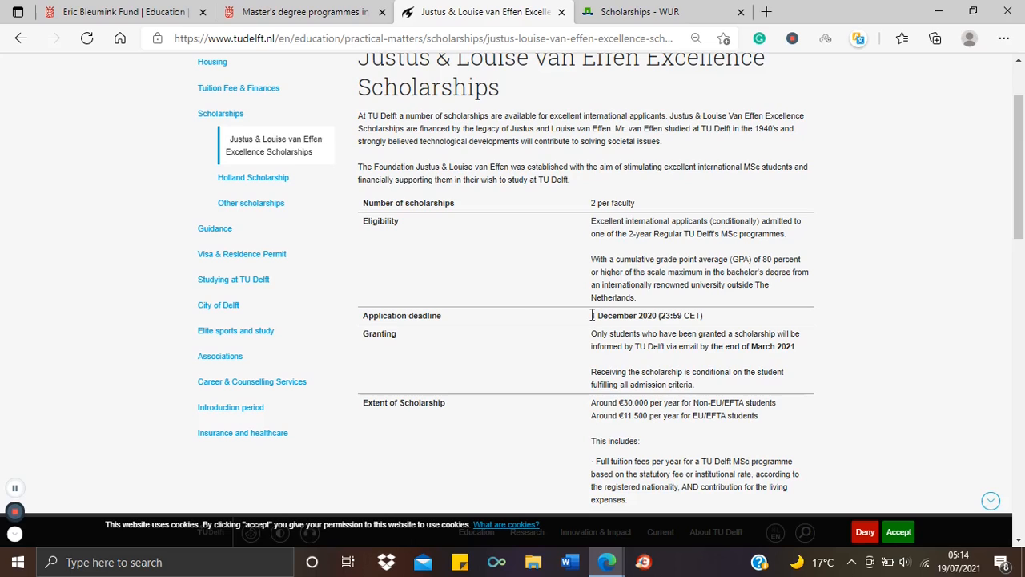
{"action": "left_click_drag", "start_coordinate": [592, 316], "coordinate": [664, 316]}
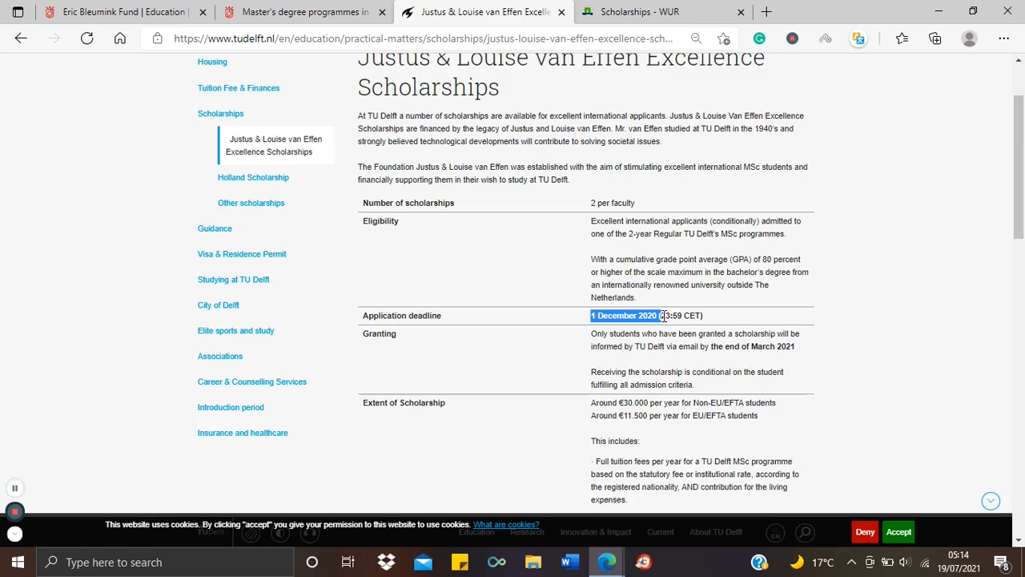
{"action": "left_click", "coordinate": [723, 304]}
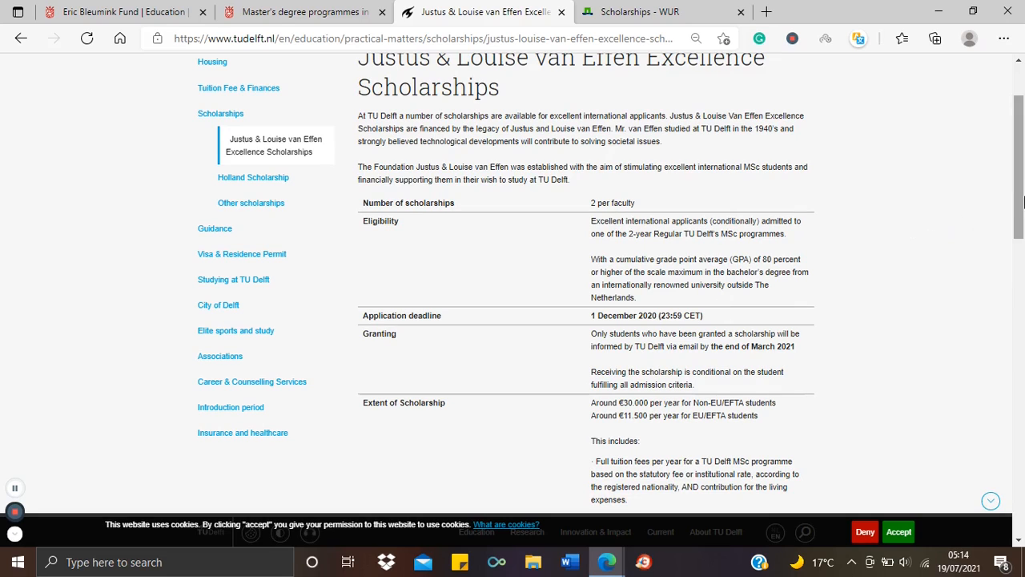
{"action": "left_click_drag", "start_coordinate": [1020, 201], "coordinate": [1020, 161]}
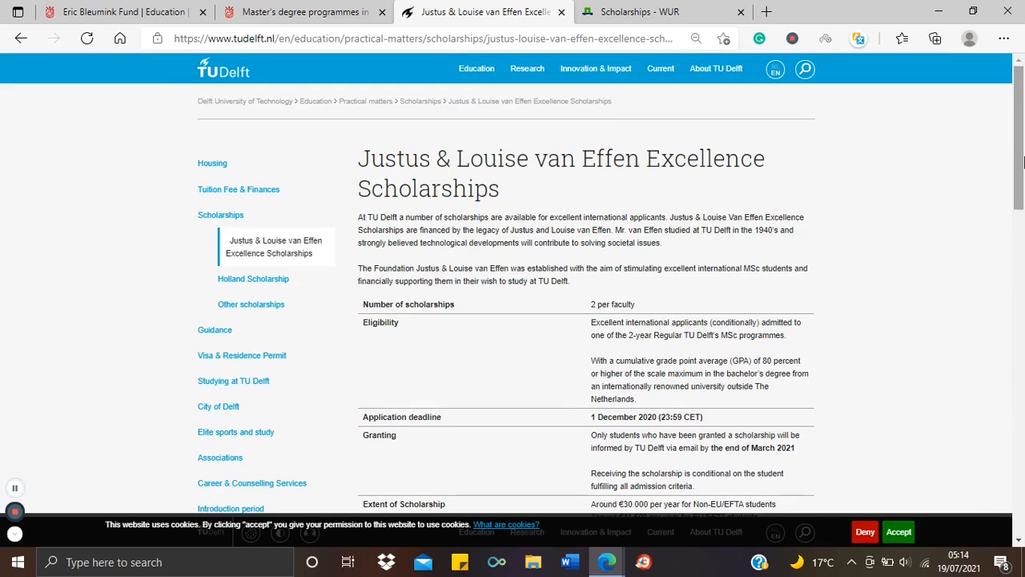
Step: Skim the Eric Bleumink Fund page, then the alphabetical master's programmes list
{"action": "left_click", "coordinate": [96, 11]}
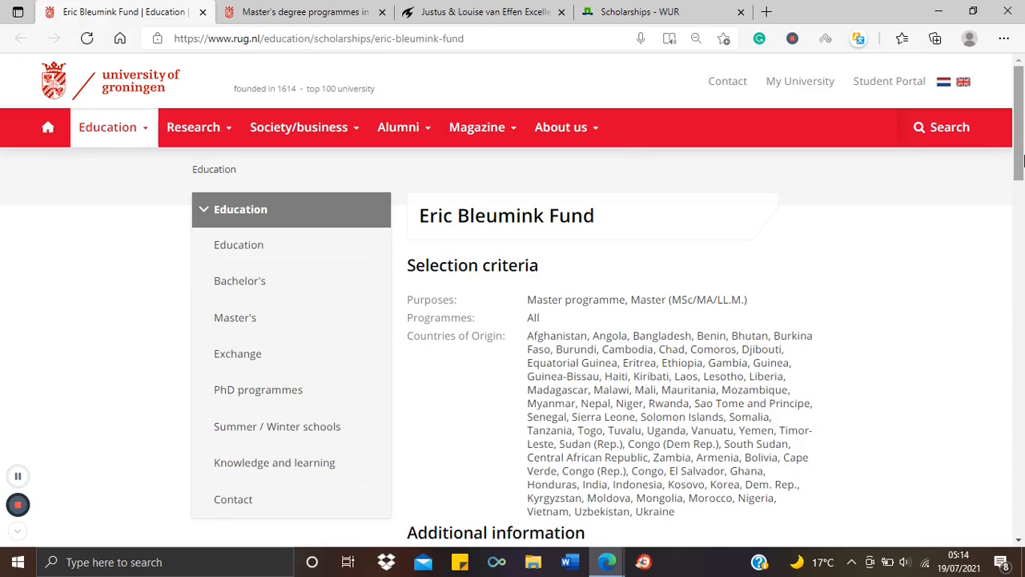
{"action": "left_click_drag", "start_coordinate": [1020, 160], "coordinate": [1020, 407]}
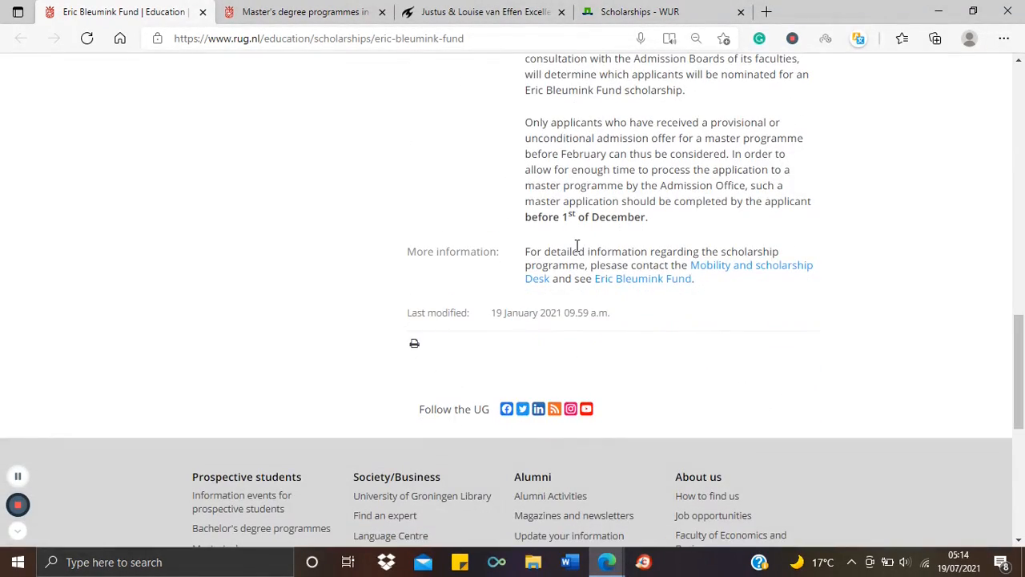
{"action": "left_click", "coordinate": [272, 6]}
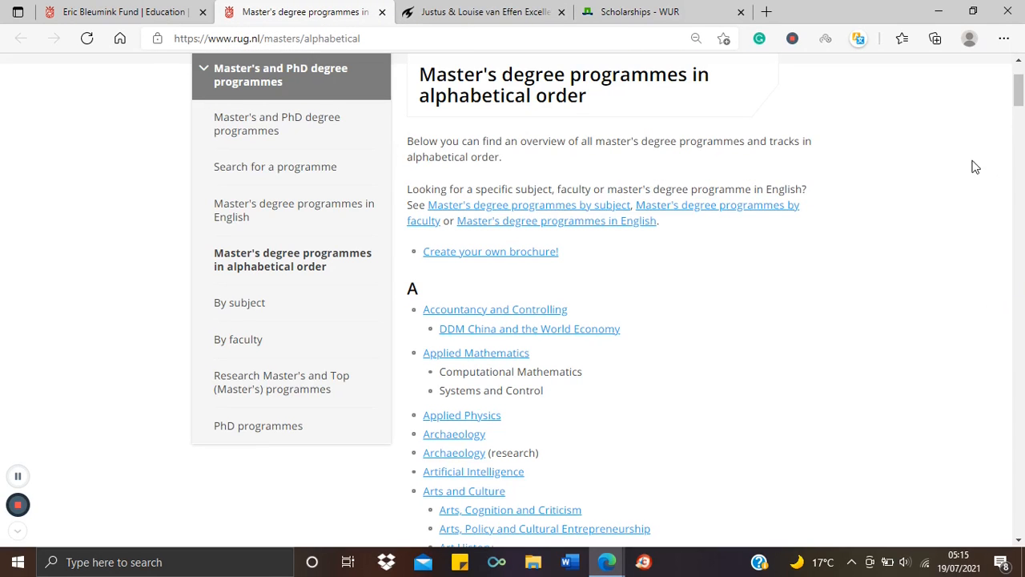
Step: Return to the van Effen page and highlight the €30.000 yearly amount for non-EU/EFTA students
{"action": "left_click", "coordinate": [465, 11]}
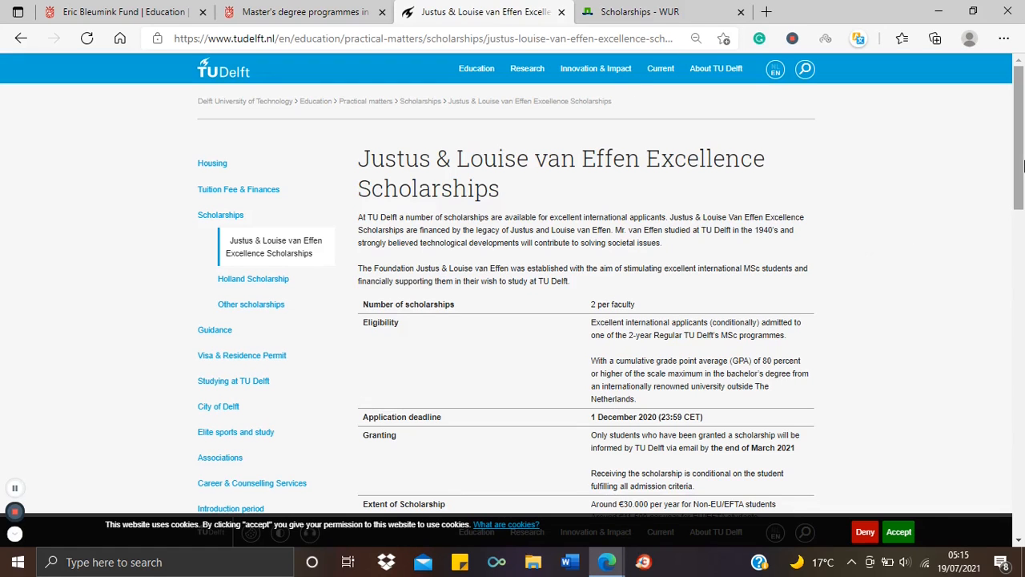
{"action": "left_click_drag", "start_coordinate": [1022, 156], "coordinate": [1021, 231]}
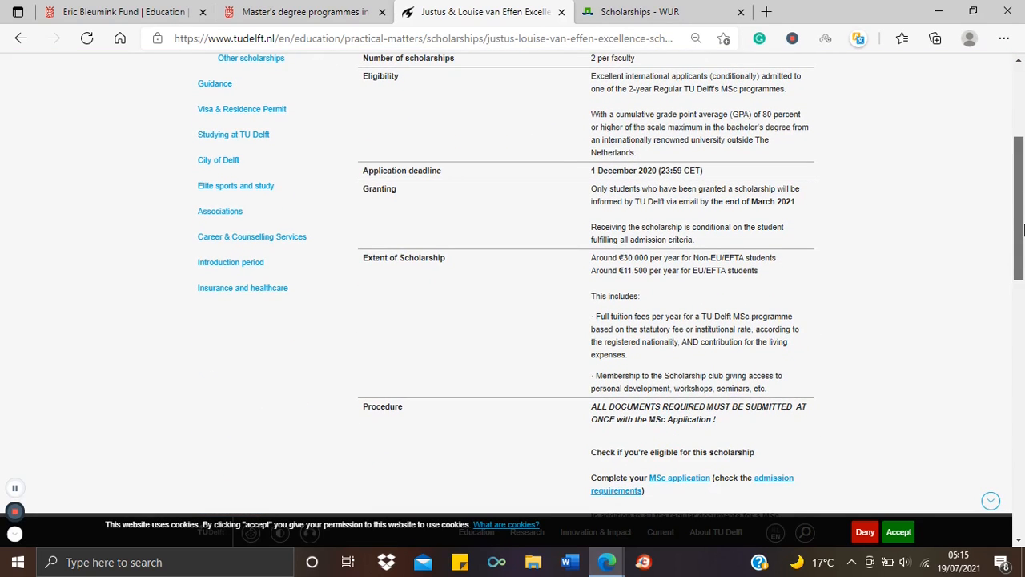
{"action": "left_click_drag", "start_coordinate": [1022, 231], "coordinate": [1021, 255]}
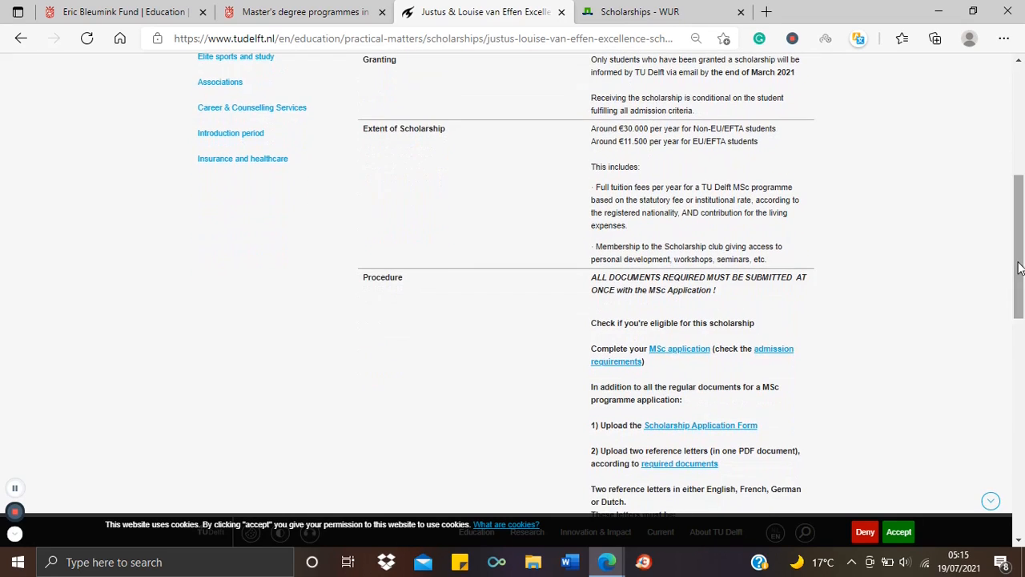
{"action": "double_click", "coordinate": [703, 146]}
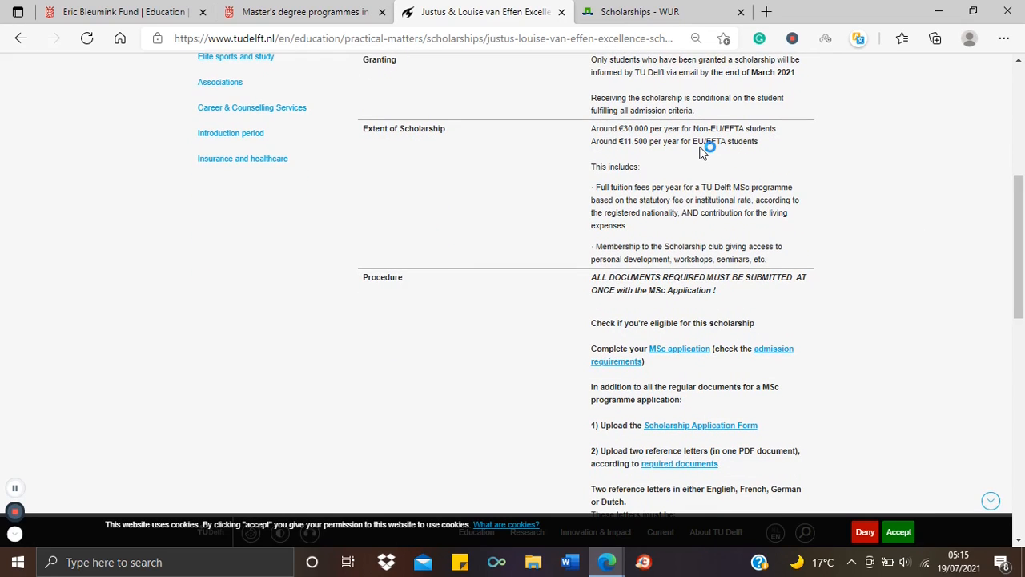
{"action": "left_click", "coordinate": [704, 152]}
{"action": "left_click_drag", "start_coordinate": [621, 128], "coordinate": [755, 133]}
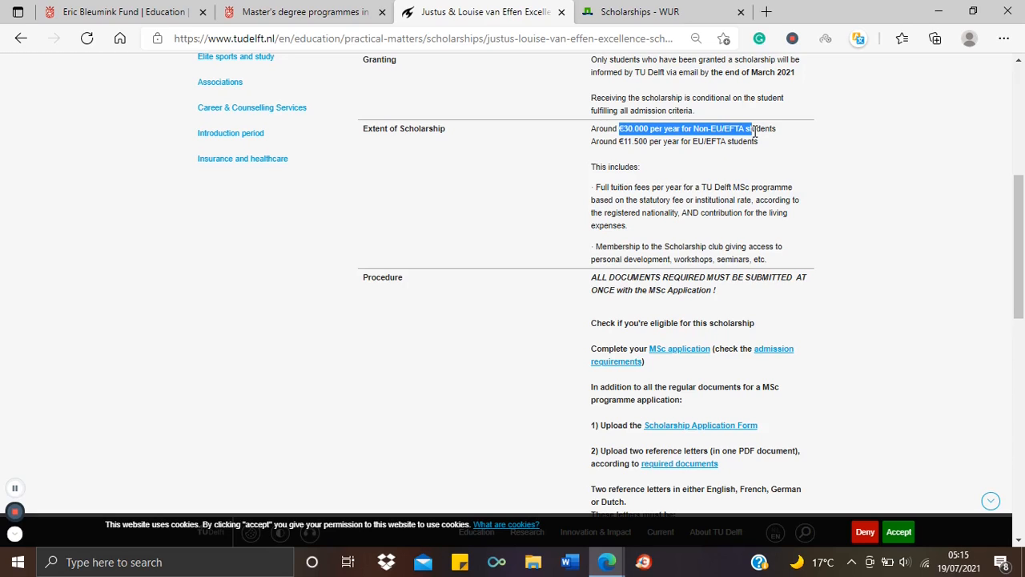
{"action": "left_click", "coordinate": [630, 203]}
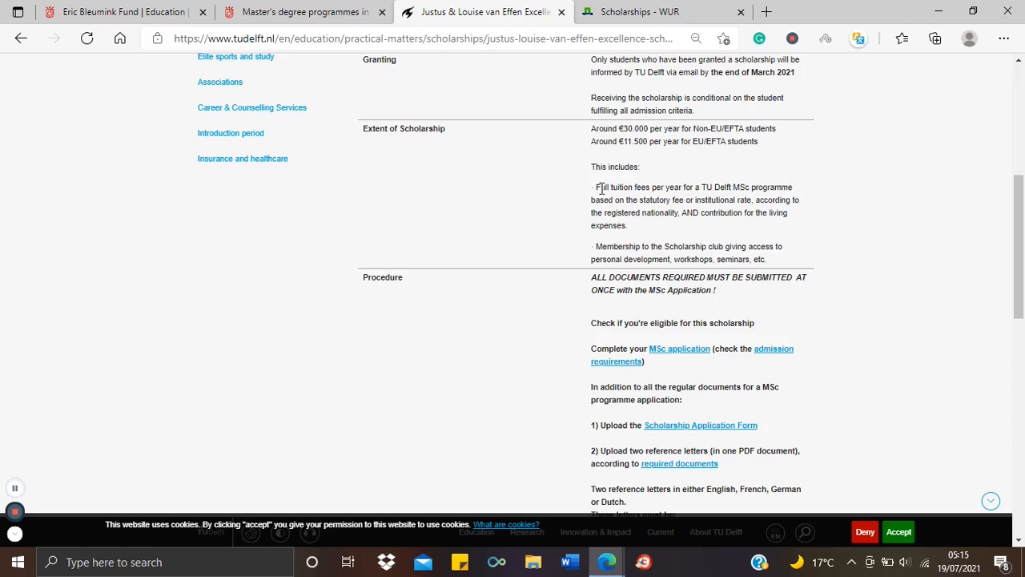
Step: Highlight that full tuition fees and a contribution for living expenses are covered
{"action": "left_click_drag", "start_coordinate": [596, 187], "coordinate": [708, 189]}
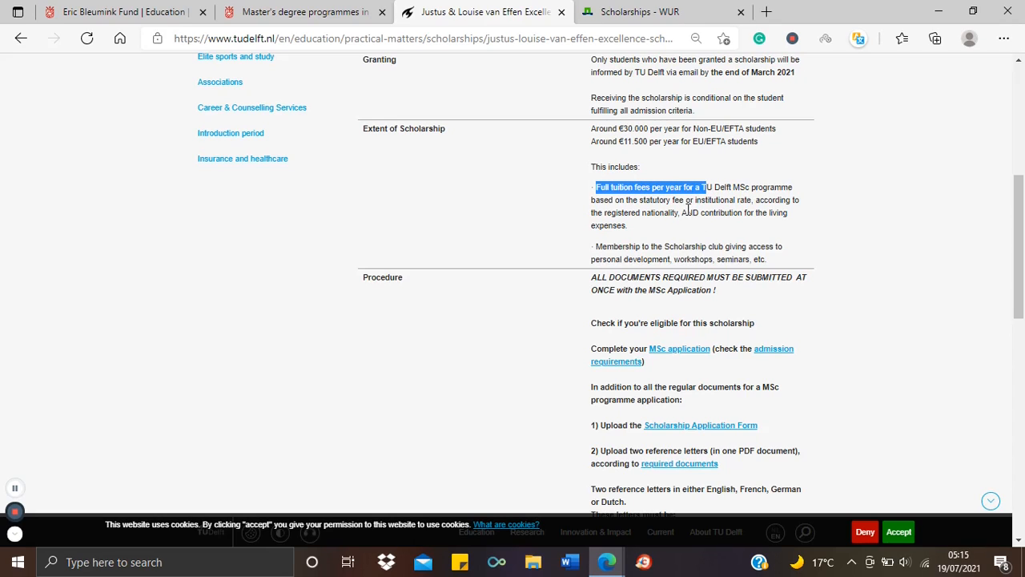
{"action": "left_click_drag", "start_coordinate": [687, 213], "coordinate": [703, 228]}
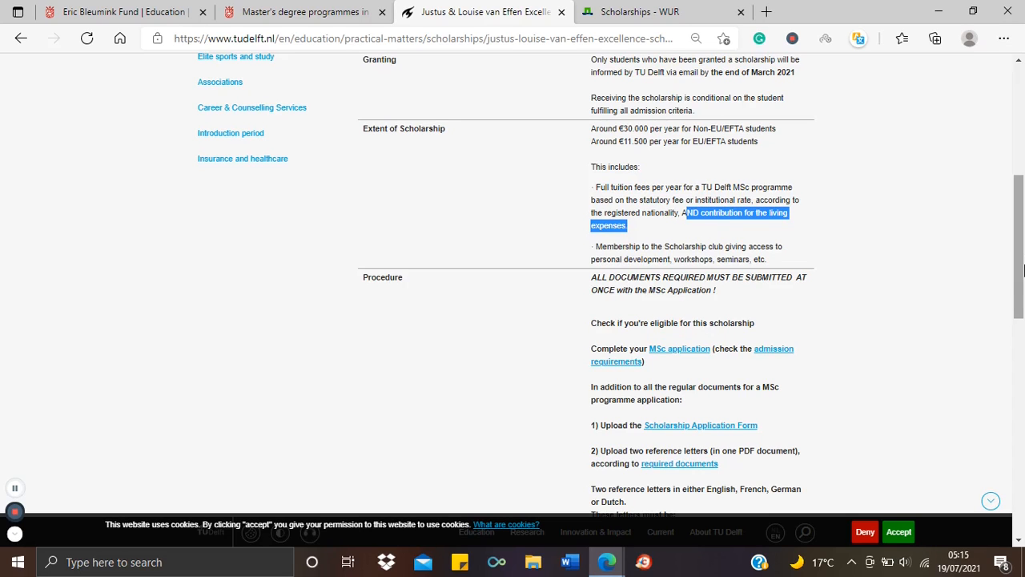
{"action": "mouse_move", "coordinate": [1020, 269]}
{"action": "left_mouse_down"}
{"action": "mouse_move", "coordinate": [1020, 369]}
{"action": "mouse_move", "coordinate": [1020, 142]}
{"action": "left_mouse_up"}
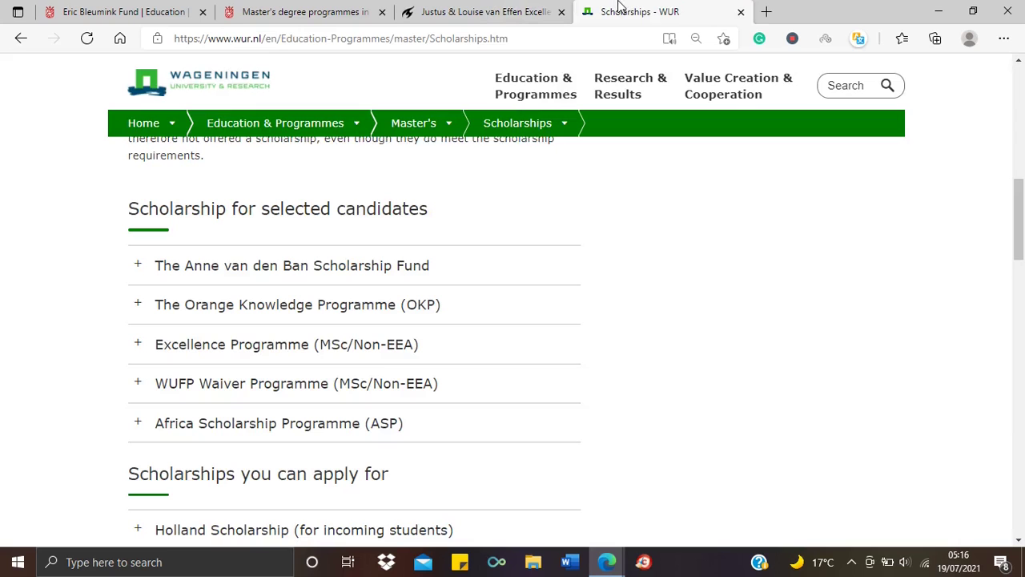
Step: Switch to the Wageningen 'Scholarships - WUR' page
{"action": "left_click", "coordinate": [641, 11]}
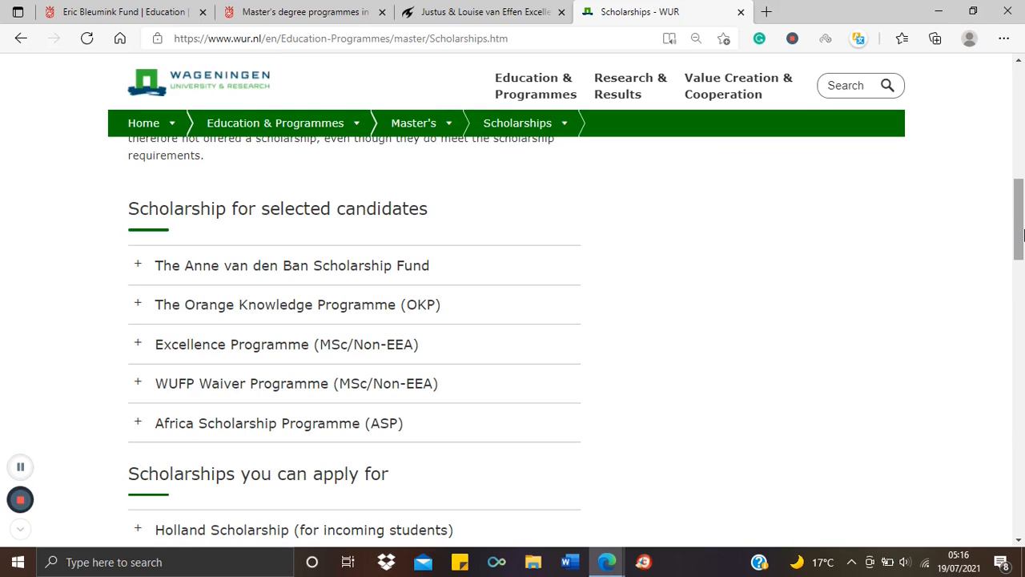
{"action": "left_click_drag", "start_coordinate": [1020, 235], "coordinate": [1019, 96]}
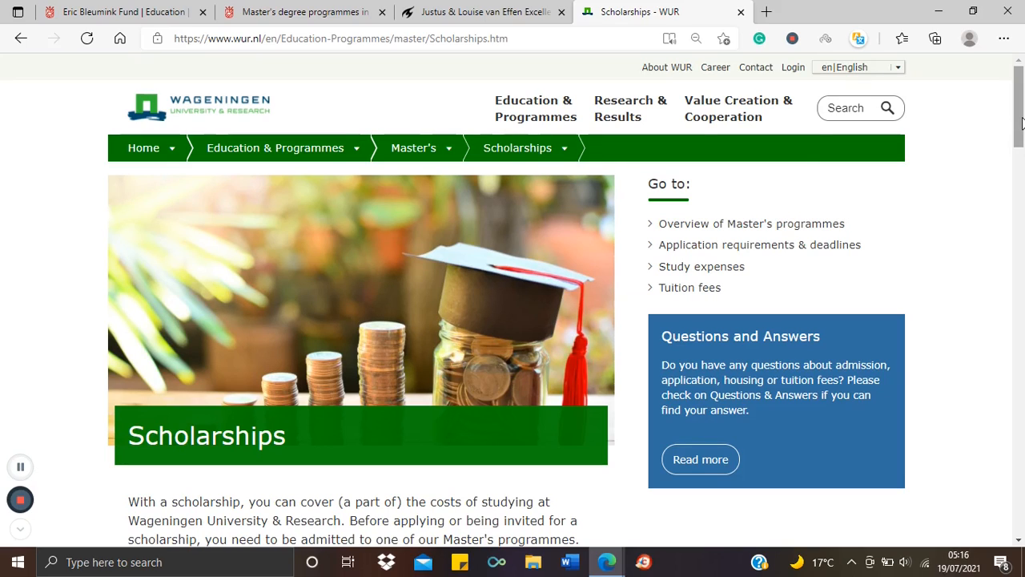
{"action": "left_click_drag", "start_coordinate": [1022, 120], "coordinate": [1014, 240]}
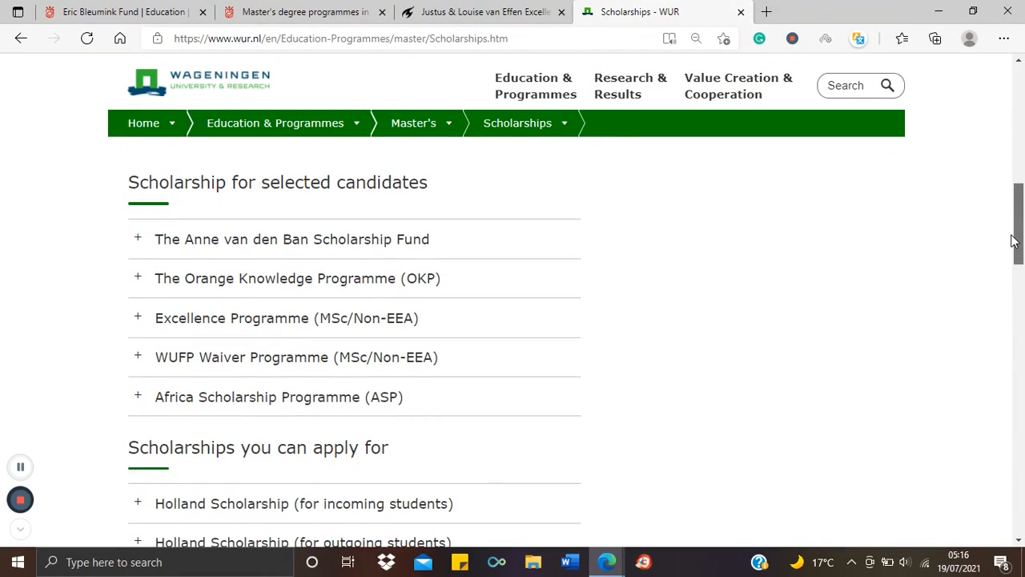
{"action": "left_click_drag", "start_coordinate": [1015, 240], "coordinate": [1016, 246]}
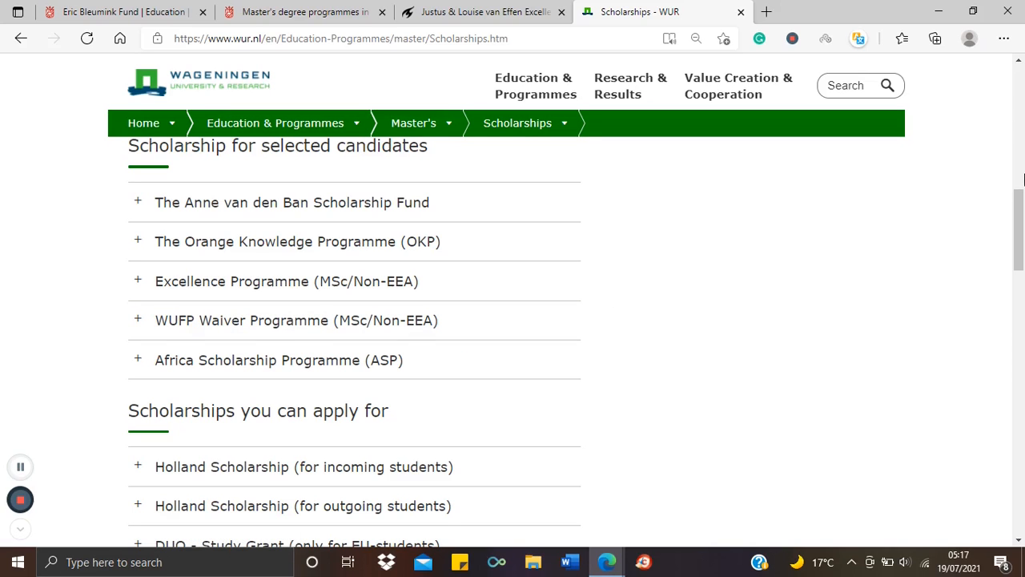
{"action": "left_click_drag", "start_coordinate": [1022, 192], "coordinate": [1021, 215]}
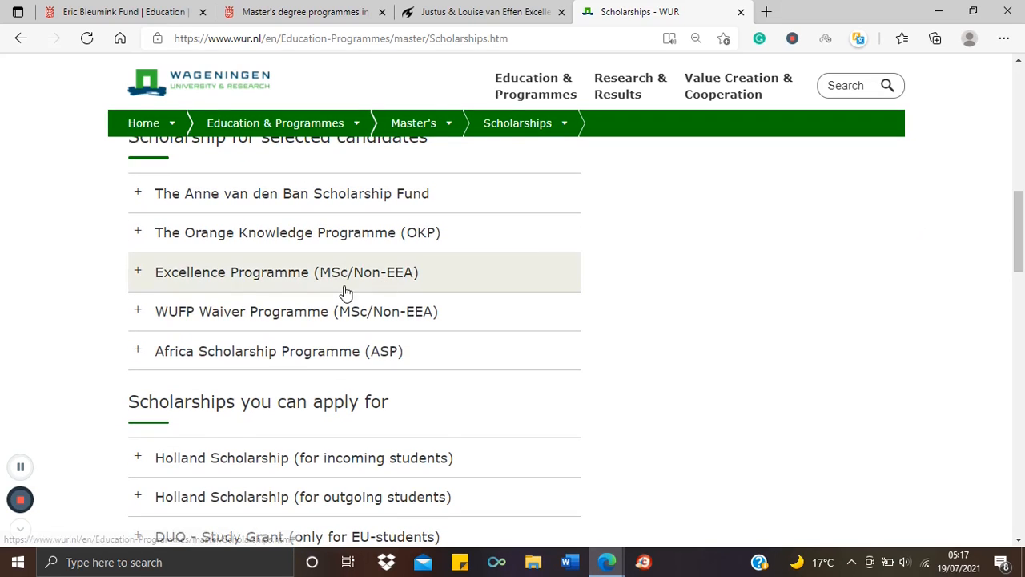
Step: Expand the Africa Scholarship Programme and the Anne van den Ban Scholarship Fund sections
{"action": "left_click", "coordinate": [138, 355]}
{"action": "left_click_drag", "start_coordinate": [1021, 216], "coordinate": [1022, 248]}
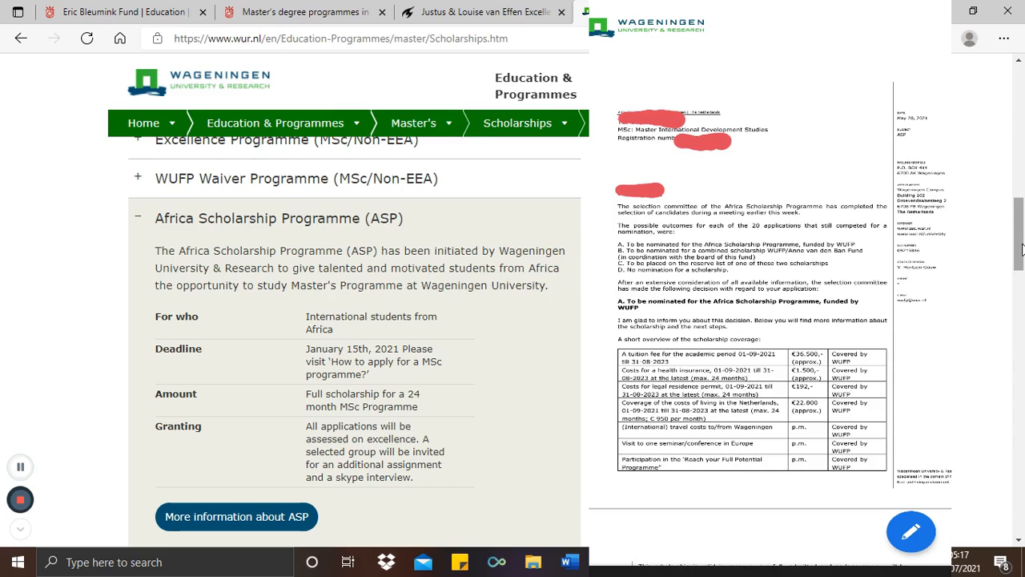
{"action": "left_click_drag", "start_coordinate": [1020, 248], "coordinate": [1020, 257]}
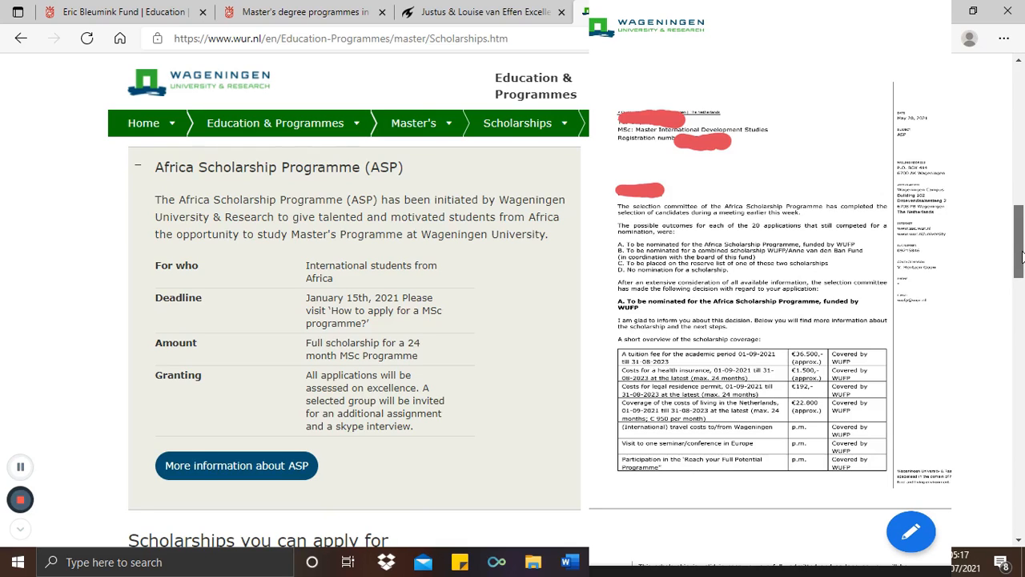
{"action": "left_click_drag", "start_coordinate": [1020, 252], "coordinate": [1020, 200]}
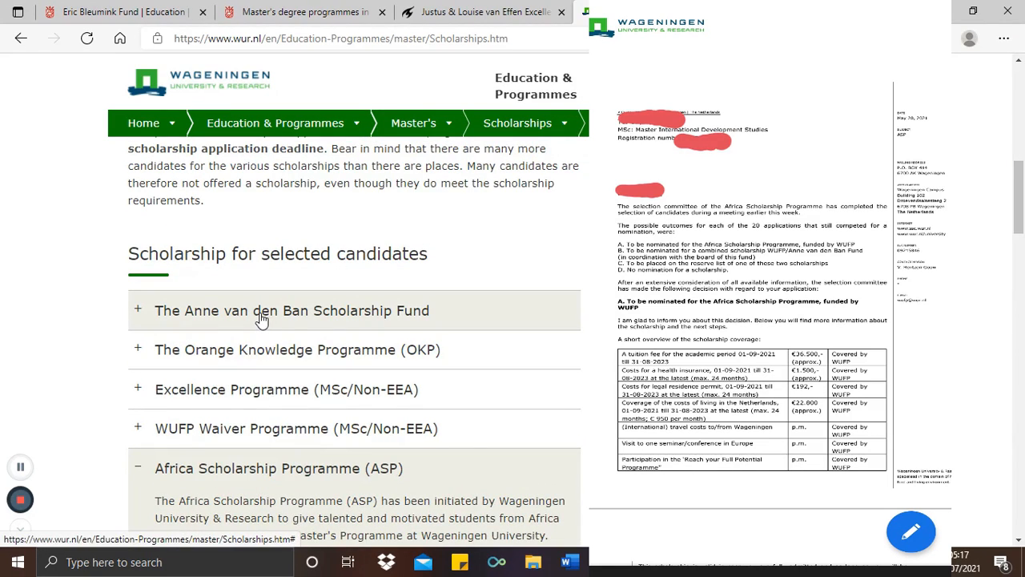
{"action": "left_click", "coordinate": [261, 318]}
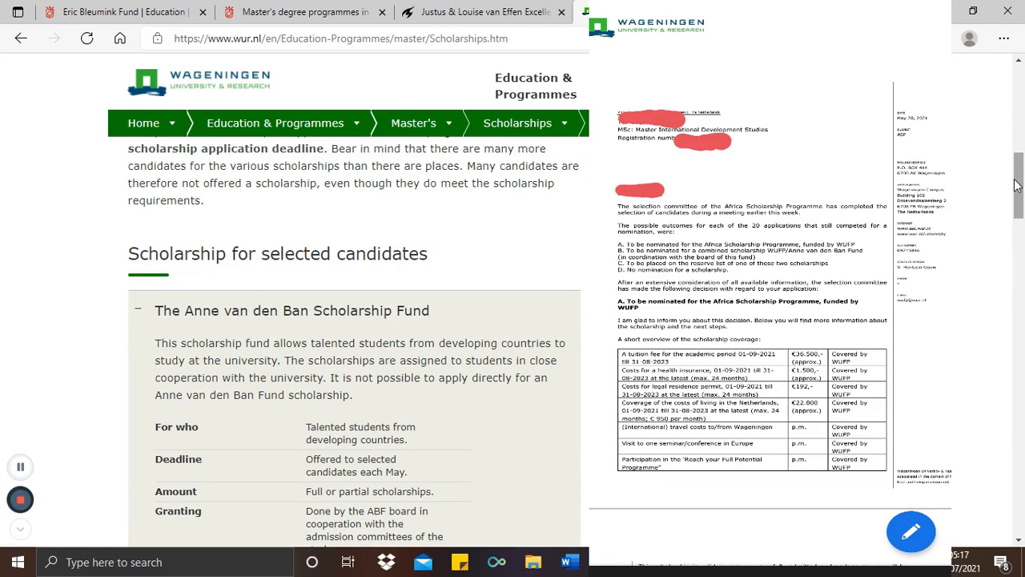
{"action": "left_click_drag", "start_coordinate": [1017, 186], "coordinate": [1020, 245]}
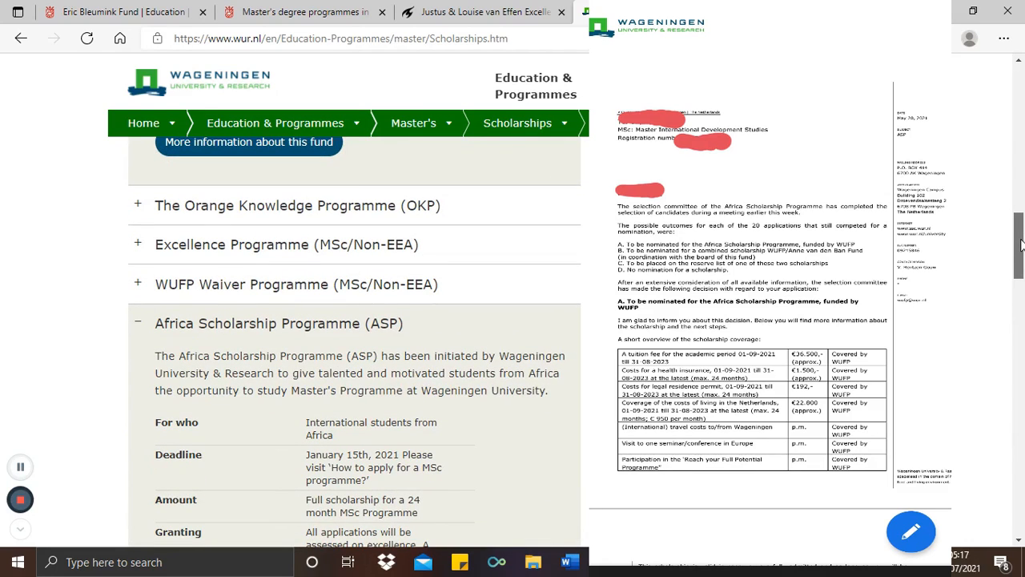
{"action": "left_click_drag", "start_coordinate": [1020, 245], "coordinate": [1020, 303]}
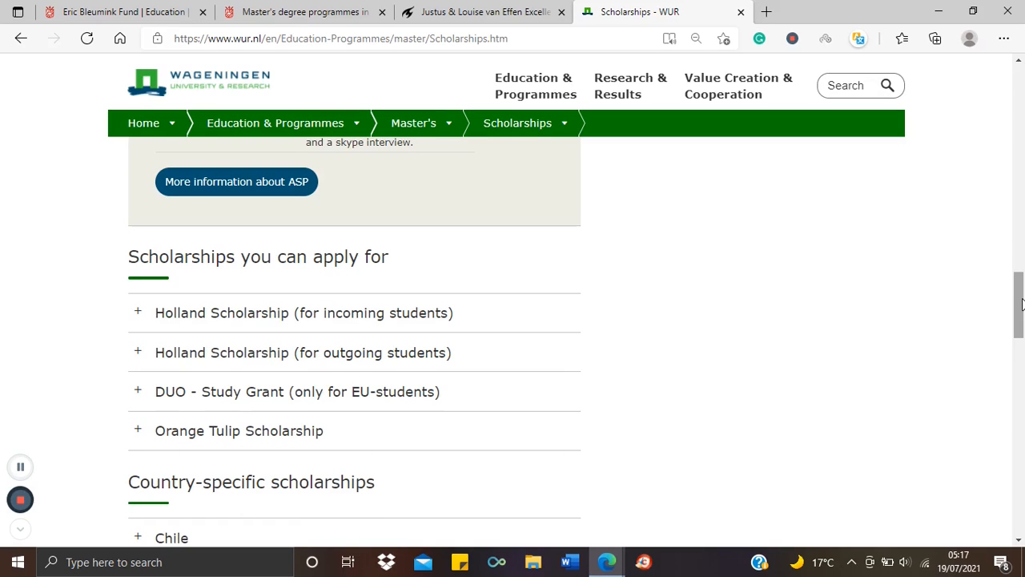
{"action": "left_click_drag", "start_coordinate": [1021, 303], "coordinate": [1021, 254]}
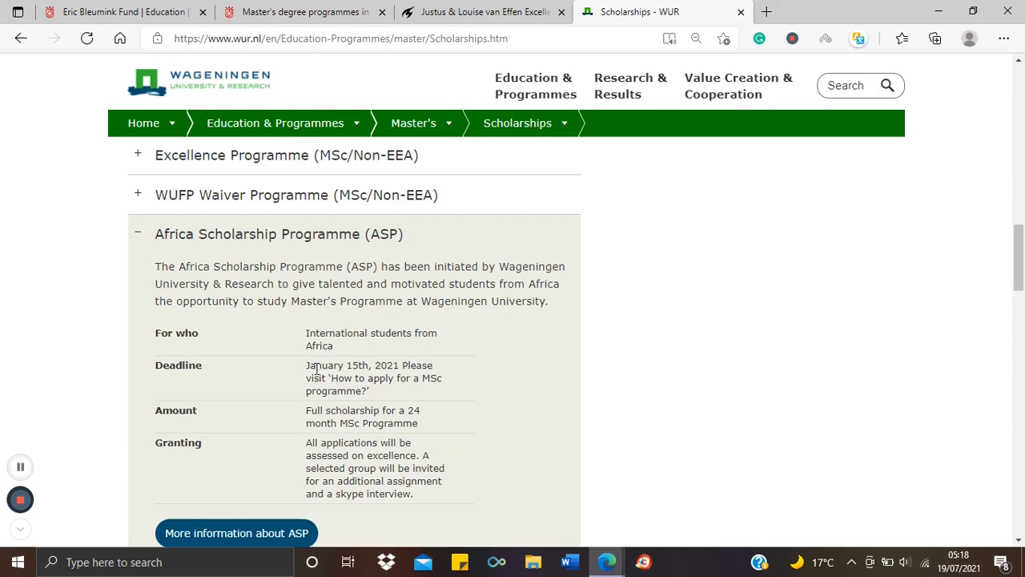
Step: Return via the TU Delft tab to the Eric Bleumink Fund page's application rules
{"action": "left_click", "coordinate": [485, 12]}
{"action": "left_click", "coordinate": [114, 11]}
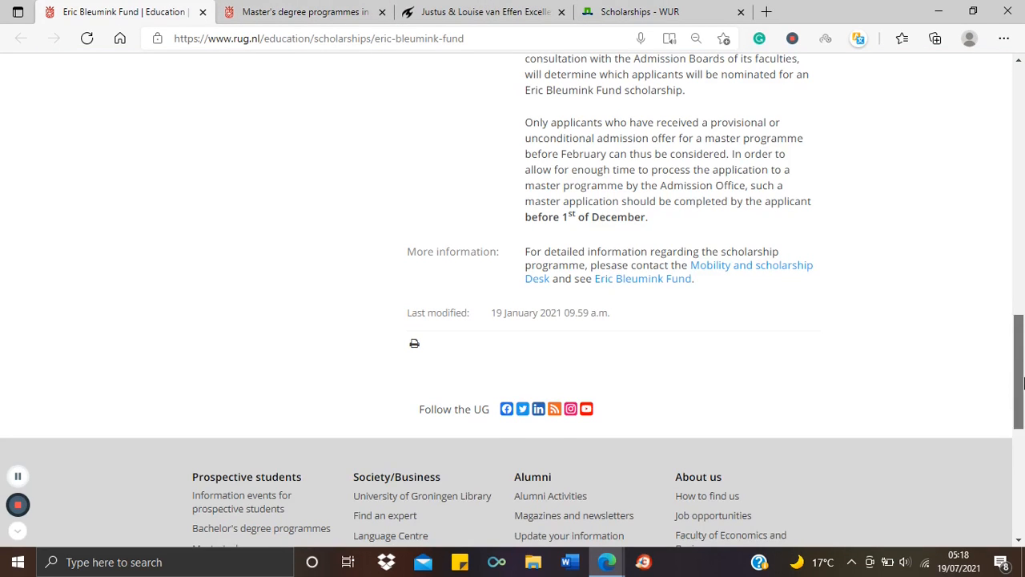
{"action": "left_click_drag", "start_coordinate": [1019, 369], "coordinate": [1019, 97]}
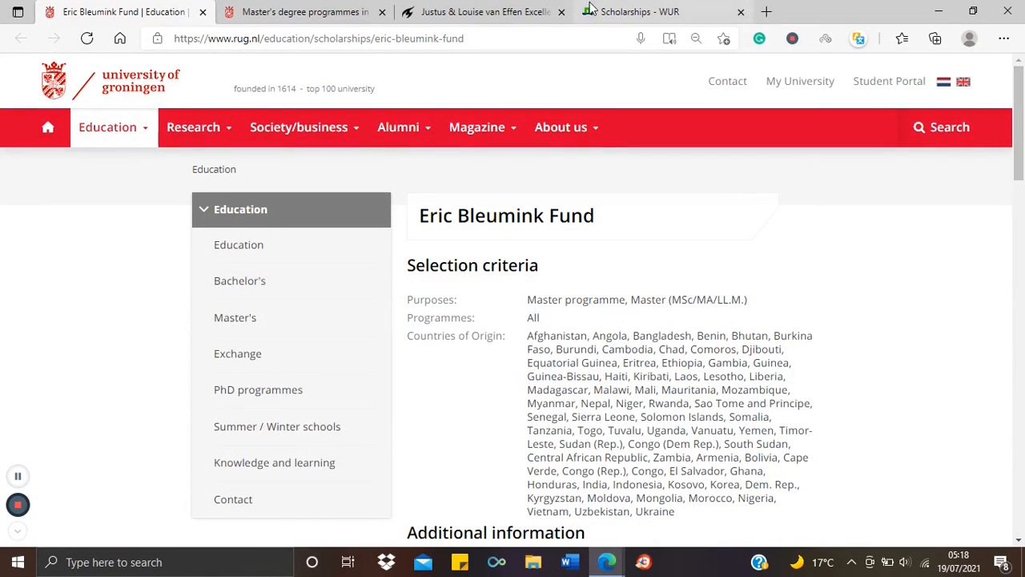
Step: Revisit the TU Delft van Effen page, then return to the Wageningen scholarships page
{"action": "left_click", "coordinate": [481, 11]}
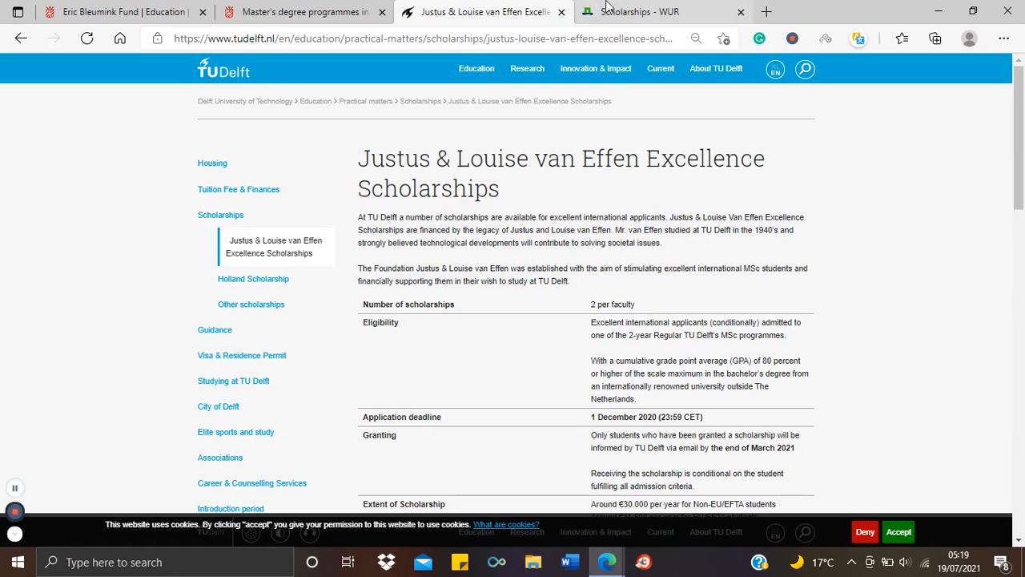
{"action": "left_click", "coordinate": [633, 11]}
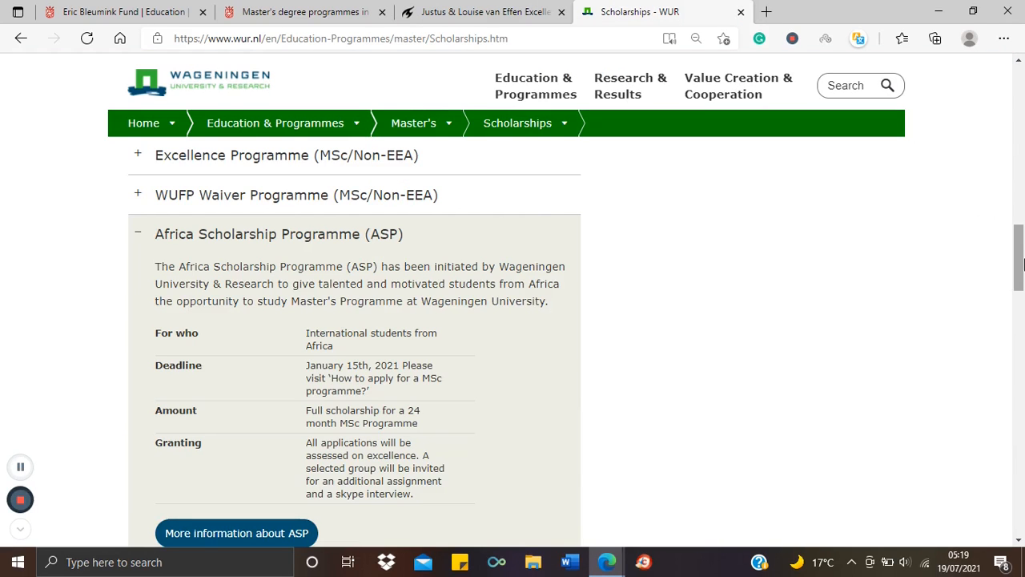
{"action": "left_click_drag", "start_coordinate": [1021, 256], "coordinate": [1021, 232]}
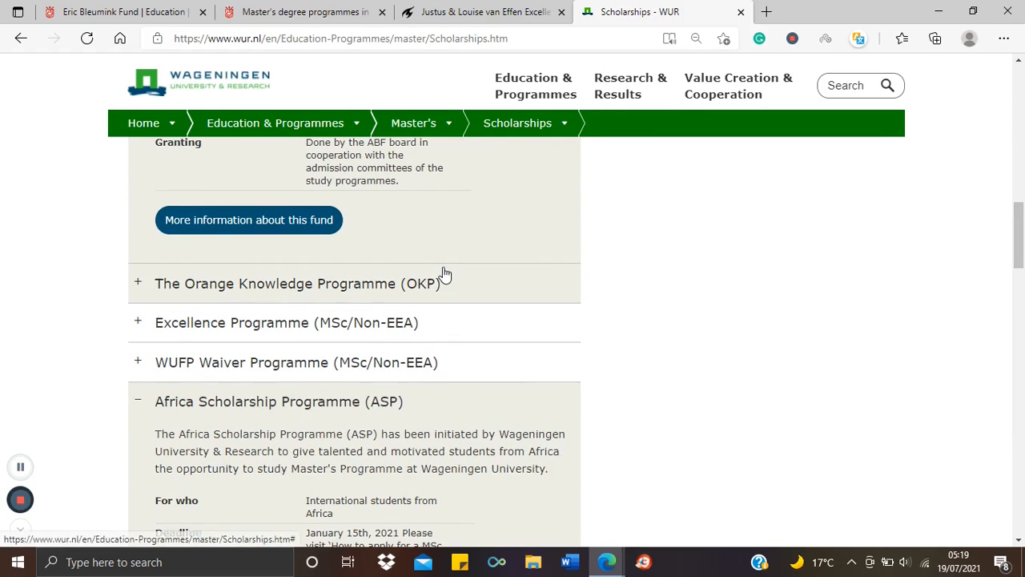
Step: Expand the OKP, Excellence Programme and WUFP Waiver sections, then switch back to the Groningen pages
{"action": "left_click", "coordinate": [249, 290]}
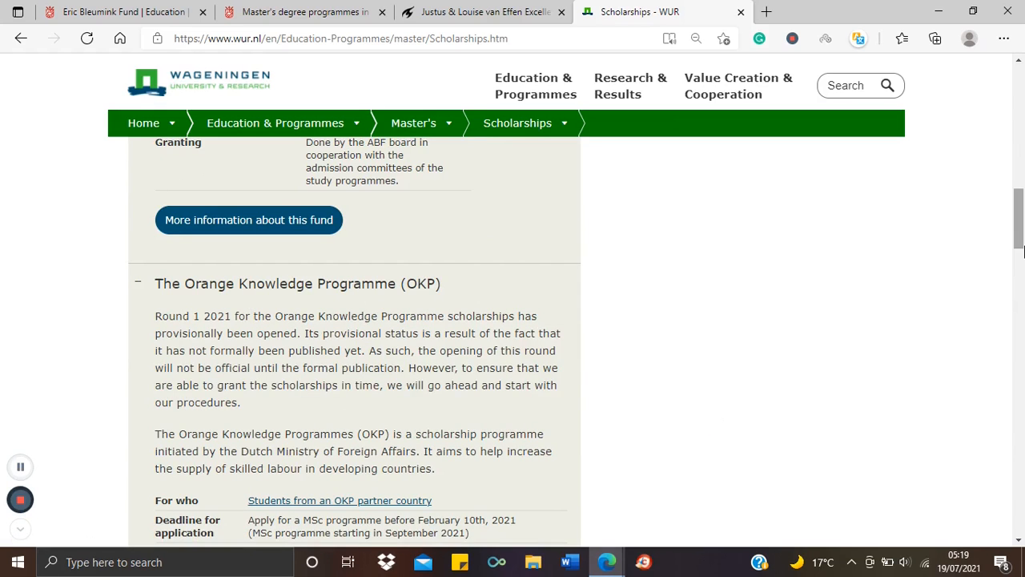
{"action": "left_click_drag", "start_coordinate": [1021, 237], "coordinate": [1021, 273]}
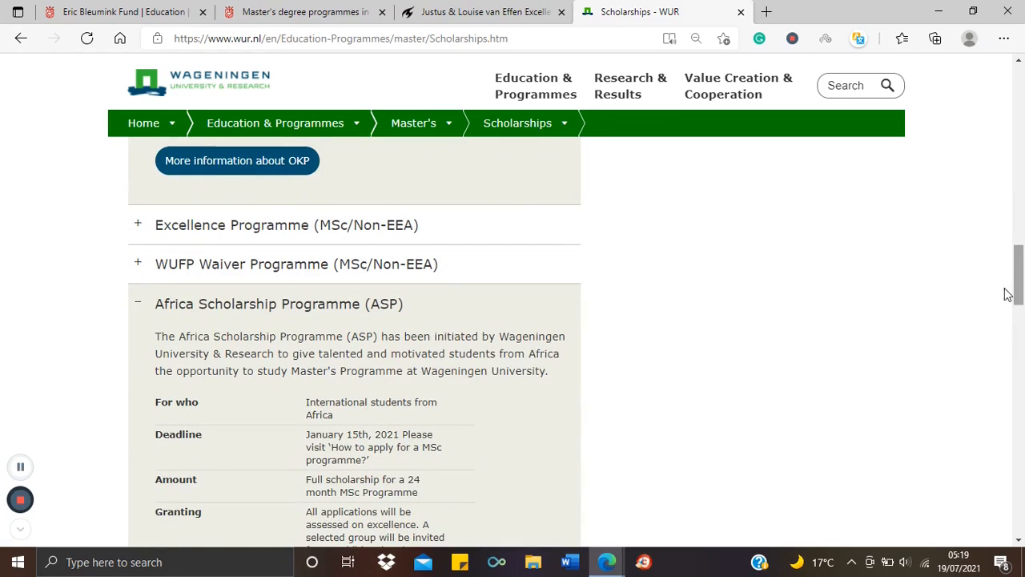
{"action": "left_click", "coordinate": [385, 228]}
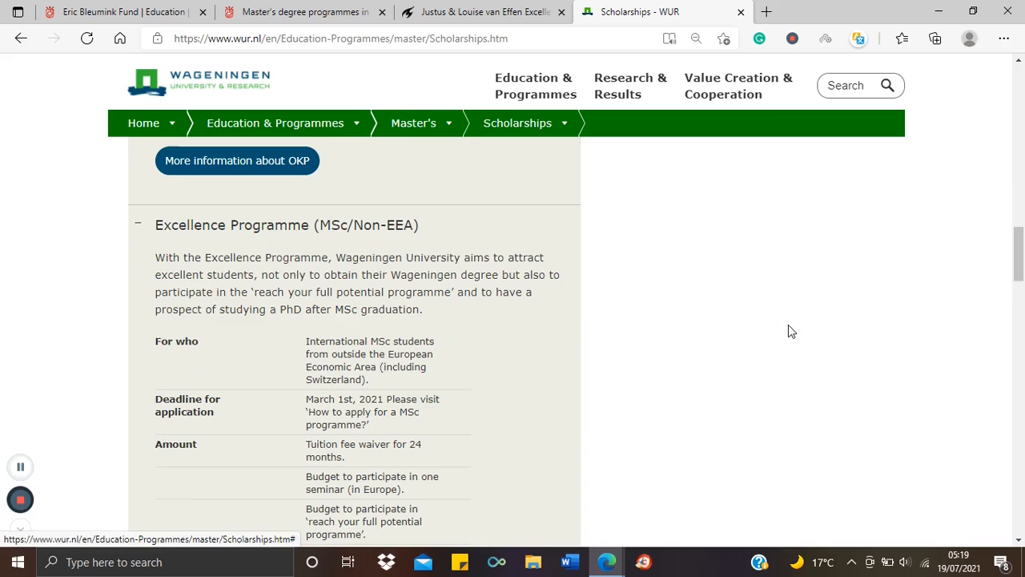
{"action": "left_click_drag", "start_coordinate": [1020, 264], "coordinate": [1021, 303]}
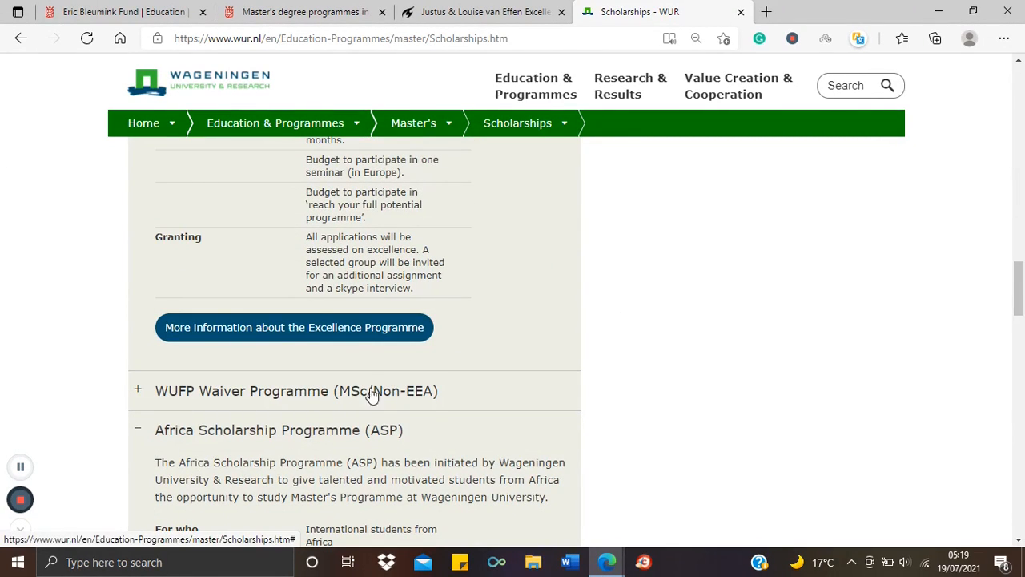
{"action": "left_click", "coordinate": [349, 393]}
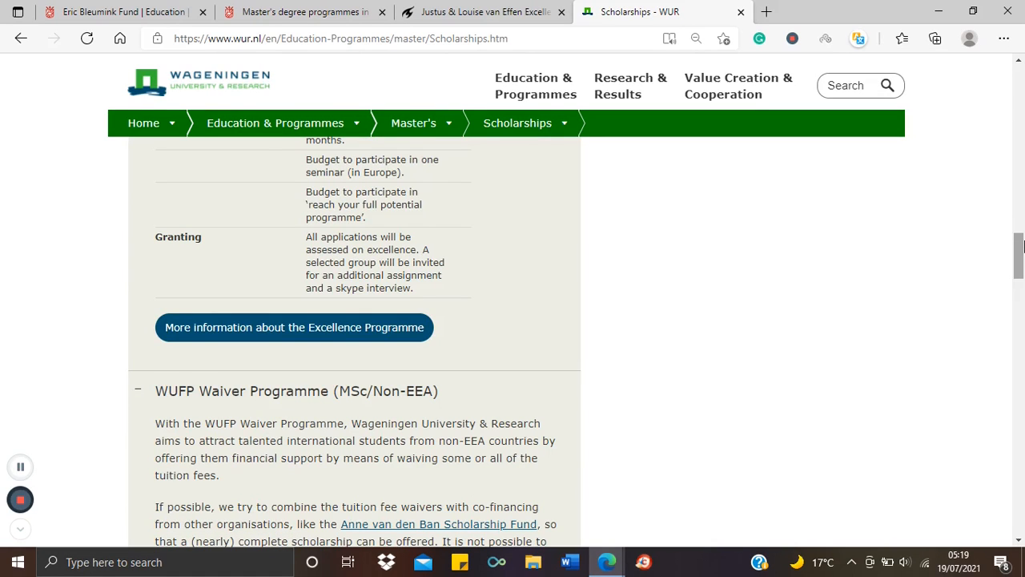
{"action": "left_click_drag", "start_coordinate": [1018, 249], "coordinate": [1008, 358]}
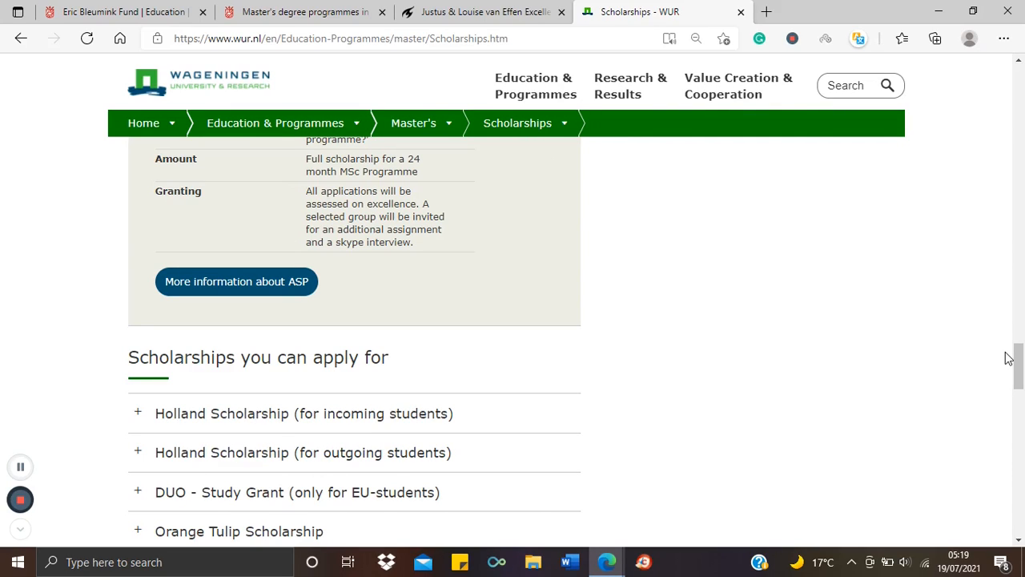
{"action": "left_click", "coordinate": [250, 11]}
{"action": "left_click", "coordinate": [169, 6]}
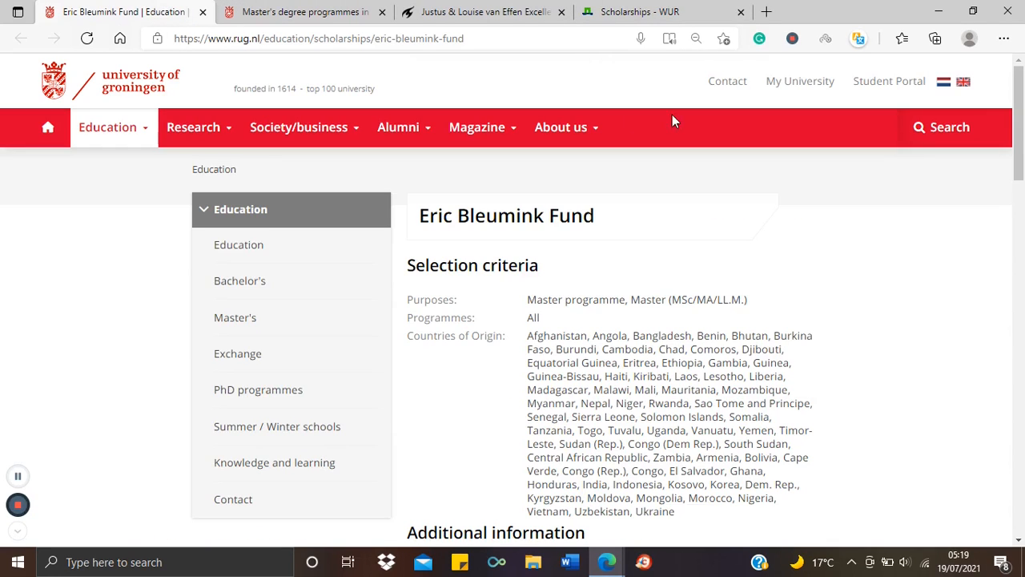